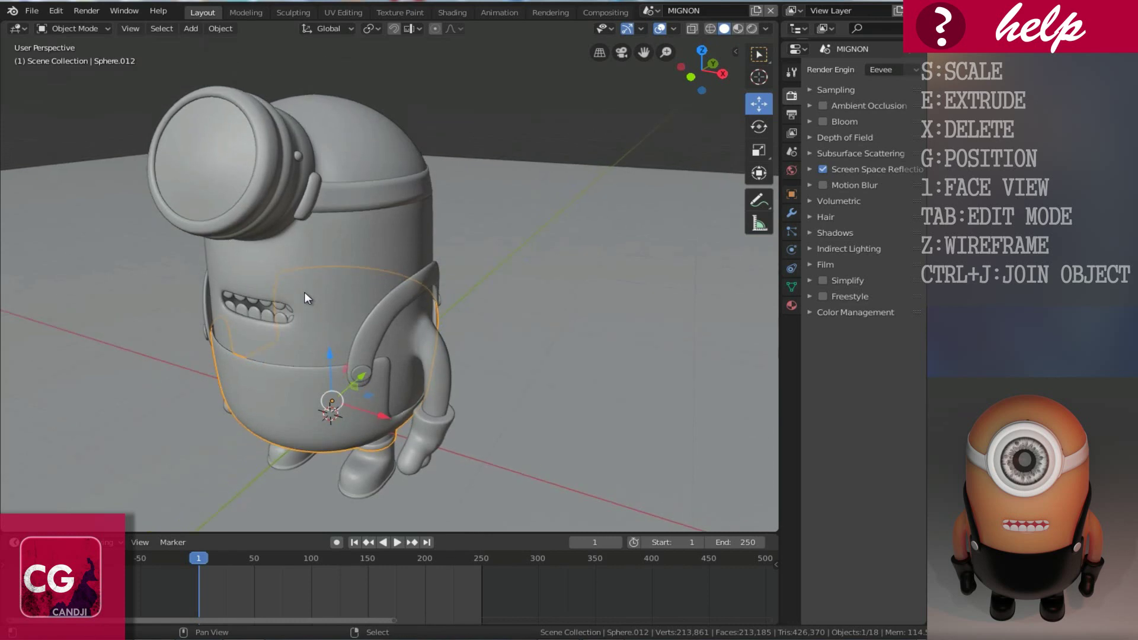
# - Inspect the grey minion model from several angles and switch to the Shading workspace
pyautogui.click(219, 175)
pyautogui.moveTo(319, 189); pyautogui.dragTo(431, 182, button='middle')
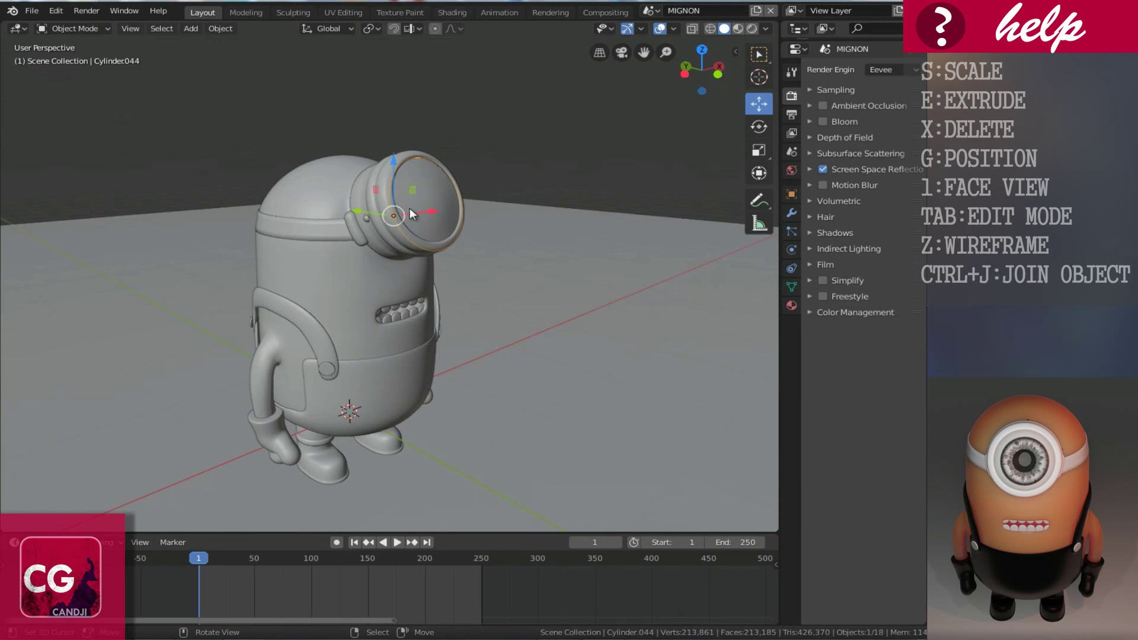
pyautogui.moveTo(441, 207); pyautogui.dragTo(336, 250, button='middle')
pyautogui.moveTo(383, 178); pyautogui.dragTo(443, 12, button='middle')
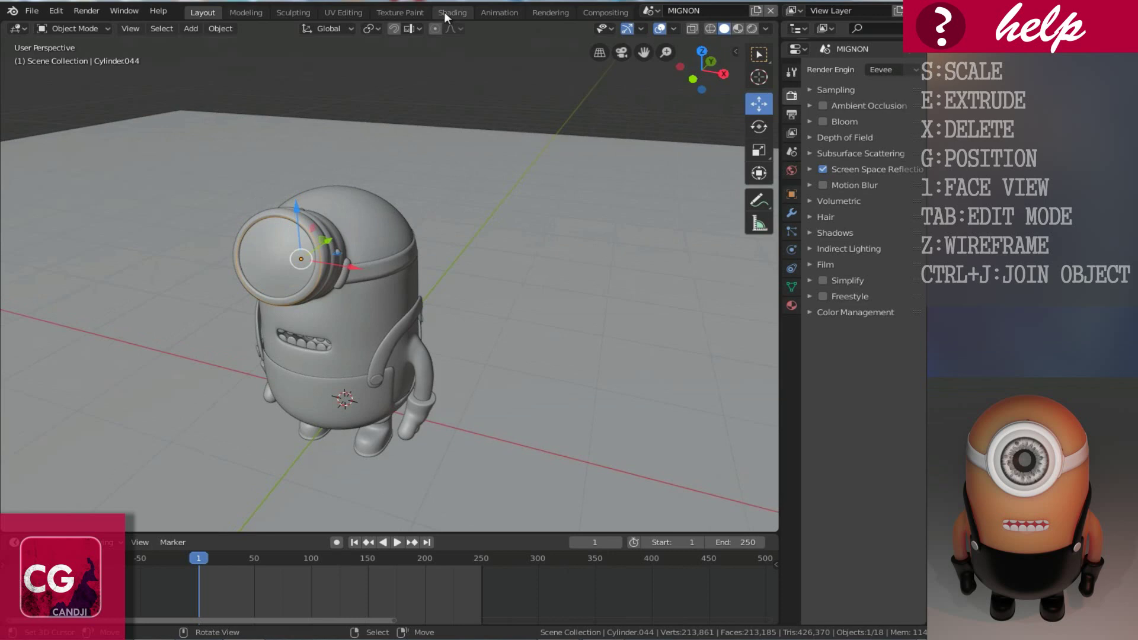
pyautogui.click(453, 11)
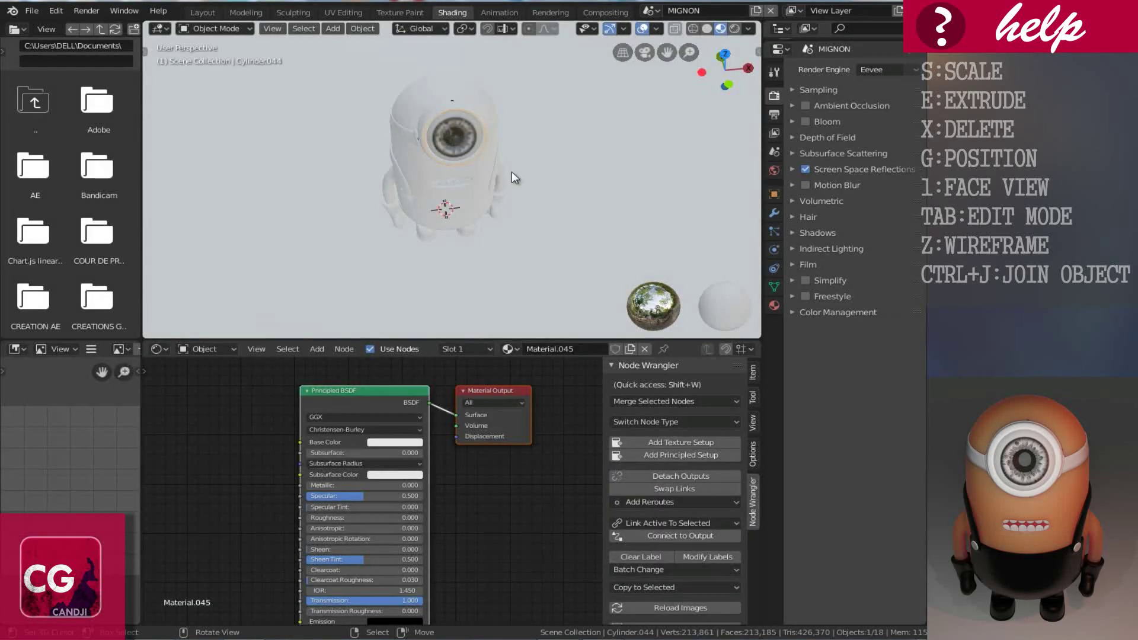
pyautogui.moveTo(537, 212); pyautogui.dragTo(489, 216, button='middle')
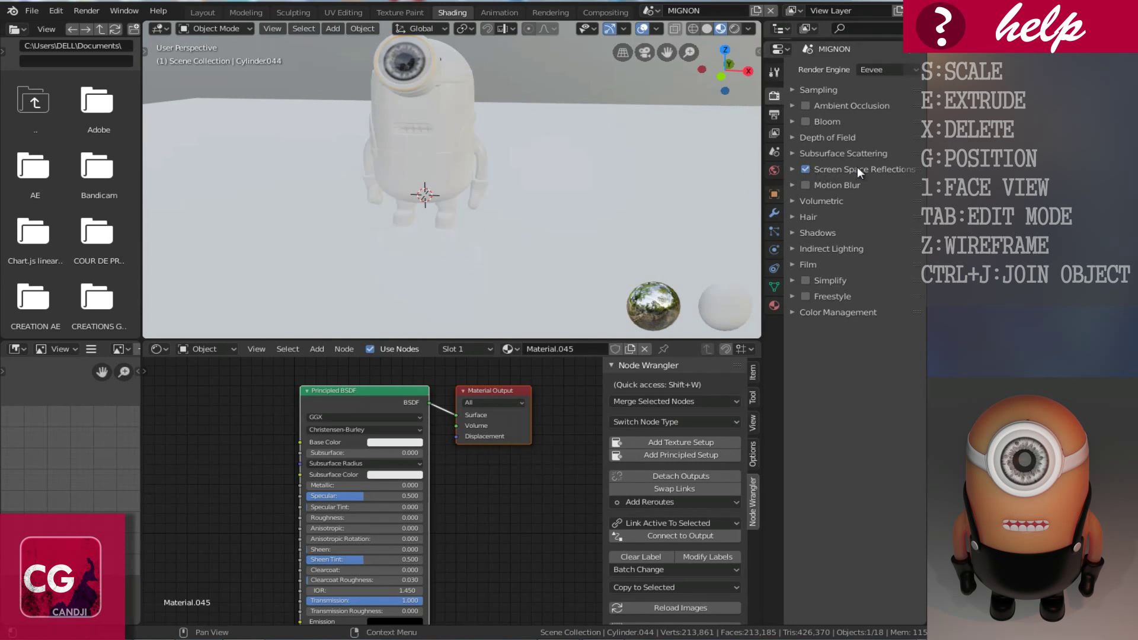
pyautogui.moveTo(410, 82); pyautogui.dragTo(492, 165, button='middle')
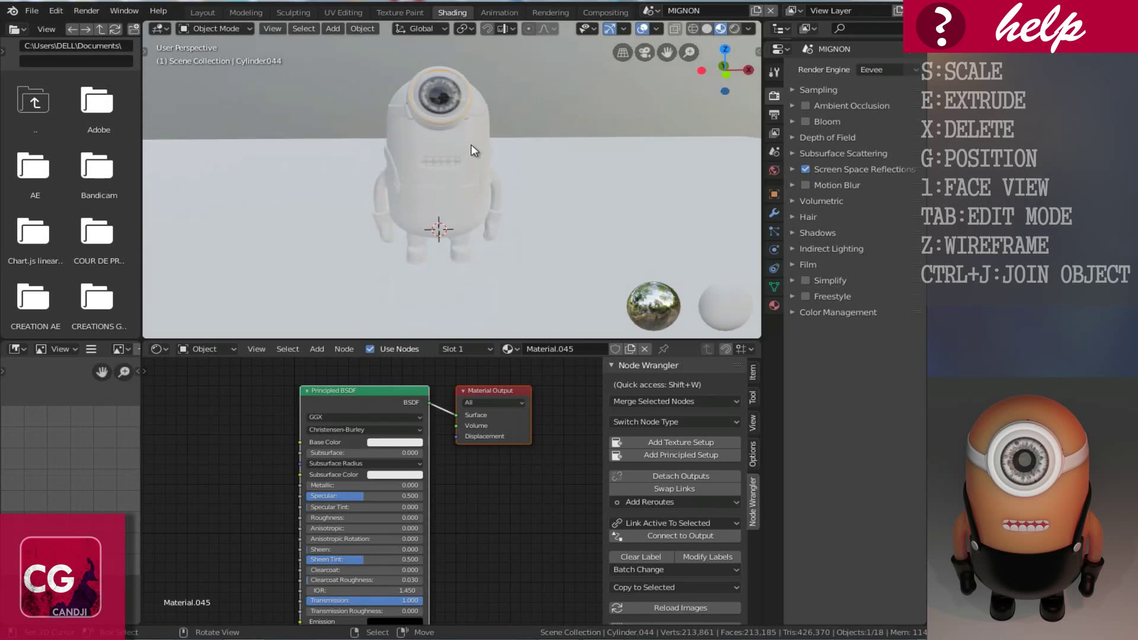
# - Select the minion's body and set its Principled BSDF base color to a yellow-orange
pyautogui.click(474, 150)
pyautogui.click(480, 352)
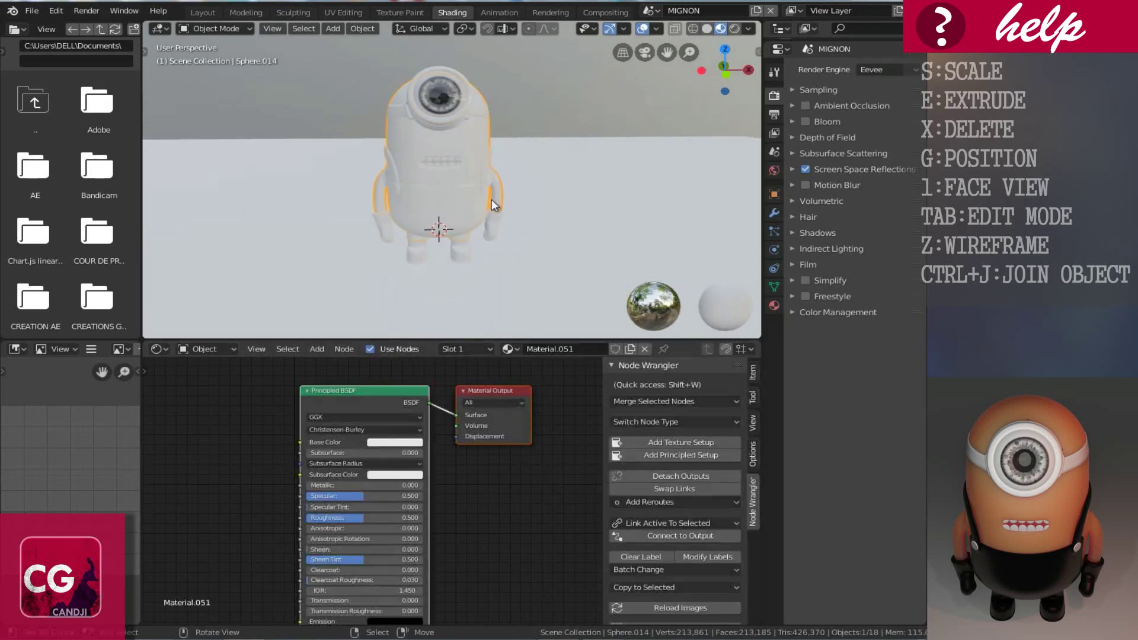
pyautogui.scroll(2, 438, 513)
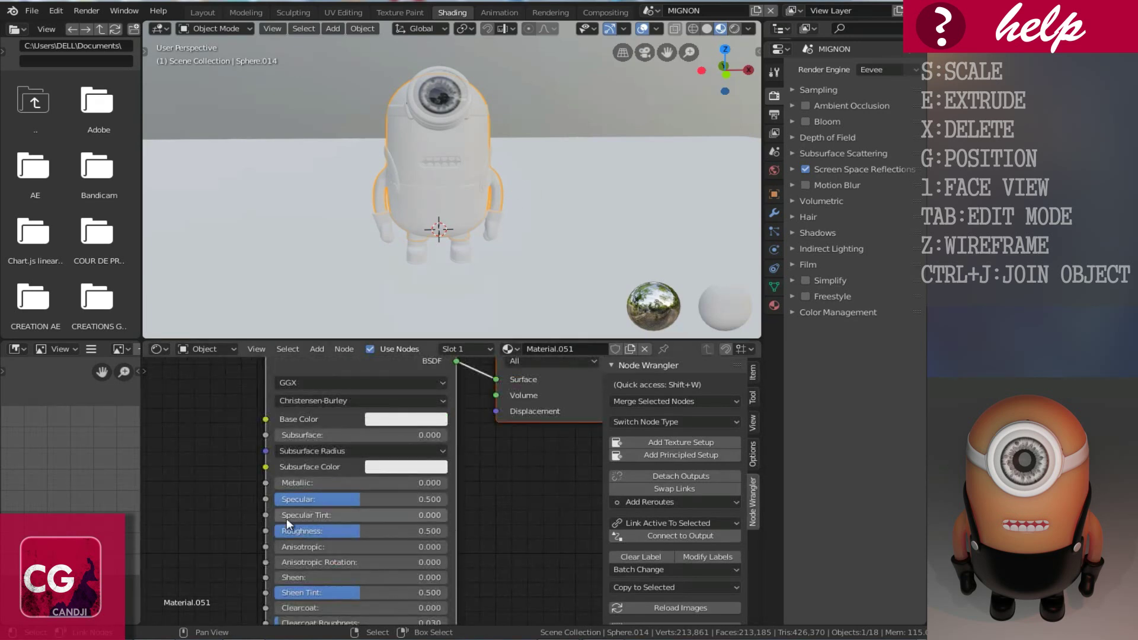
pyautogui.moveTo(392, 511); pyautogui.dragTo(439, 518, button='middle')
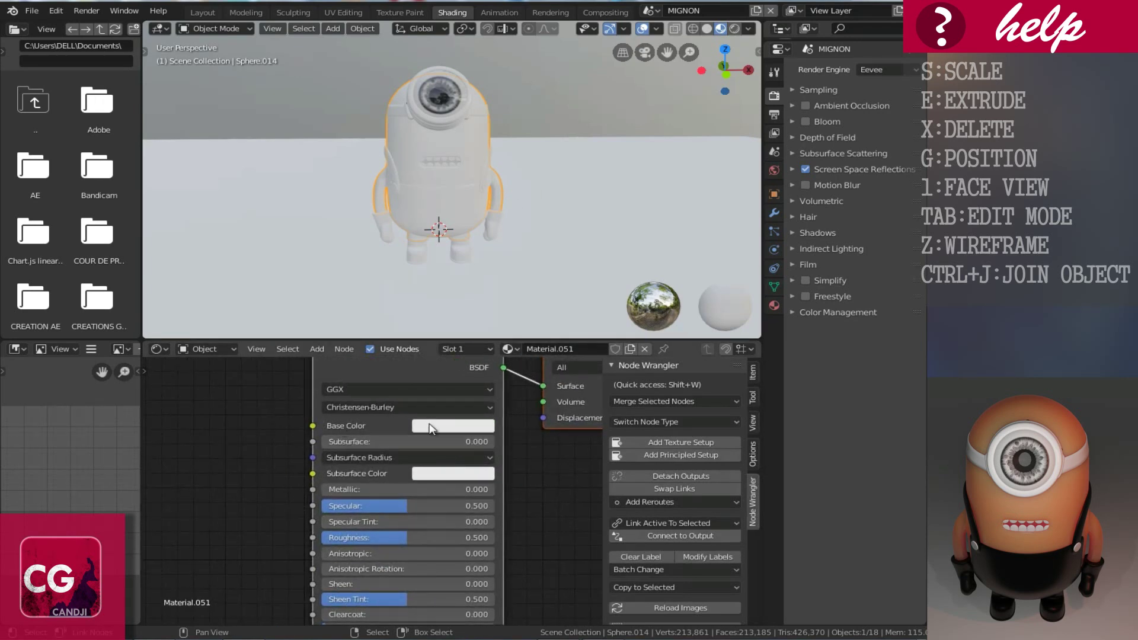
pyautogui.click(449, 426)
pyautogui.click(455, 297)
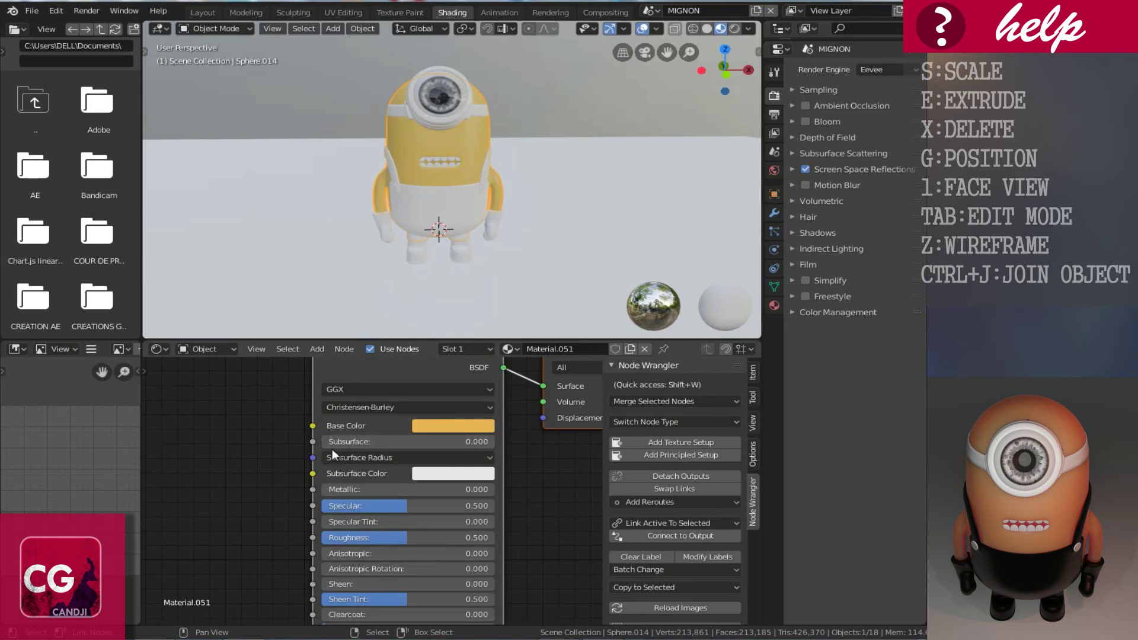
# - Give the body material an orange-red subsurface color (hue 0.034, saturation 0.725) and raise Subsurface to 0.455
pyautogui.click(446, 474)
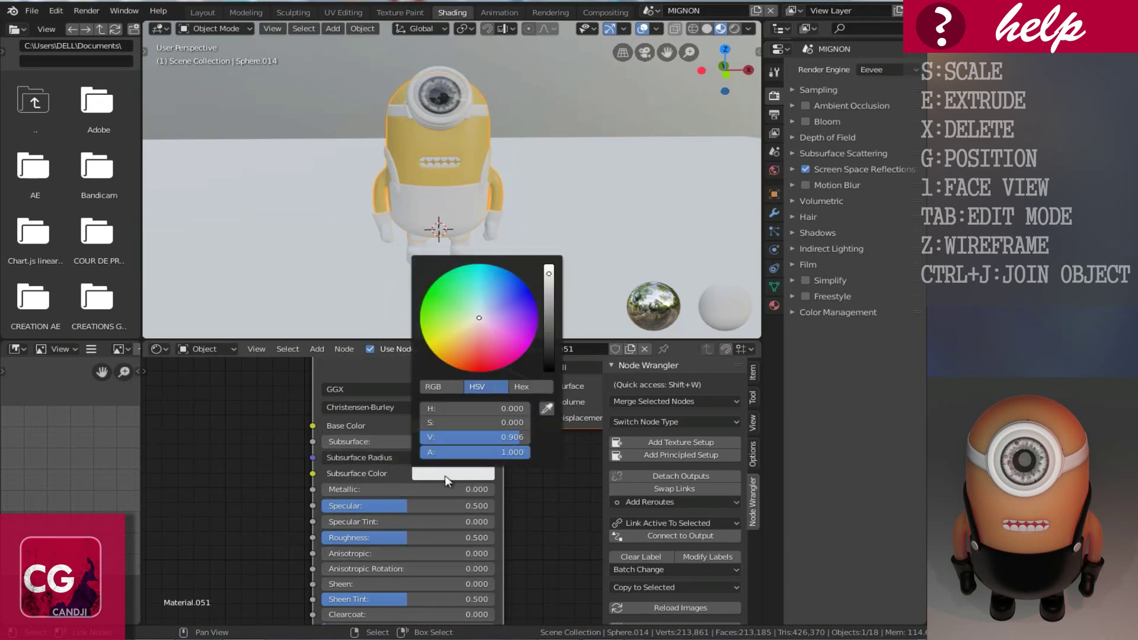
pyautogui.click(472, 357)
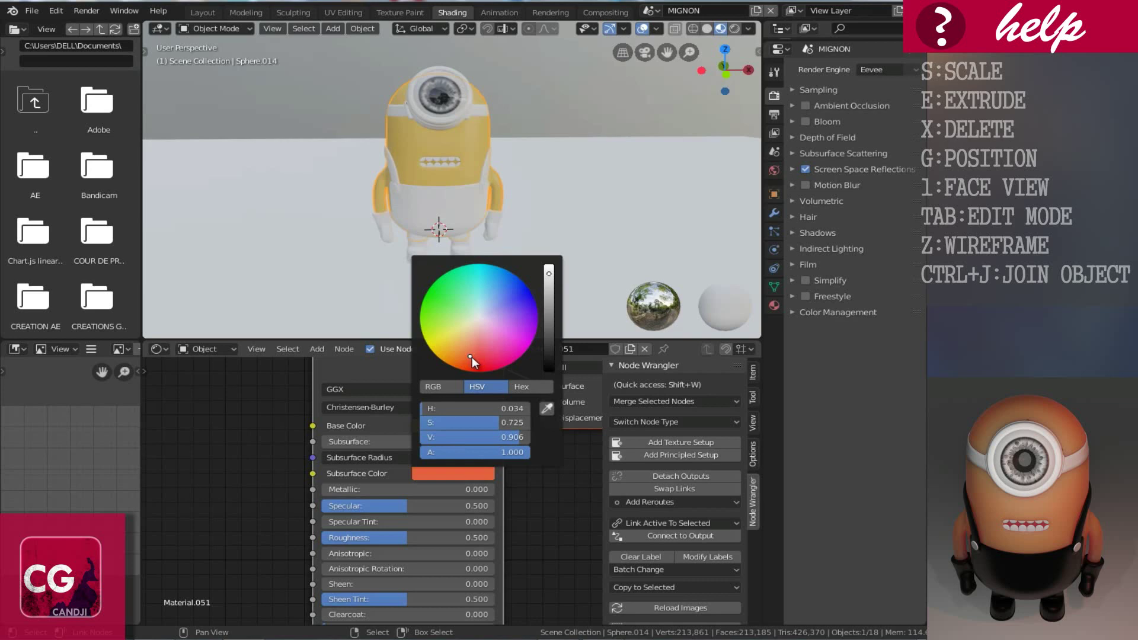
pyautogui.moveTo(343, 443); pyautogui.dragTo(396, 443)
pyautogui.moveTo(682, 205); pyautogui.dragTo(492, 190, button='middle')
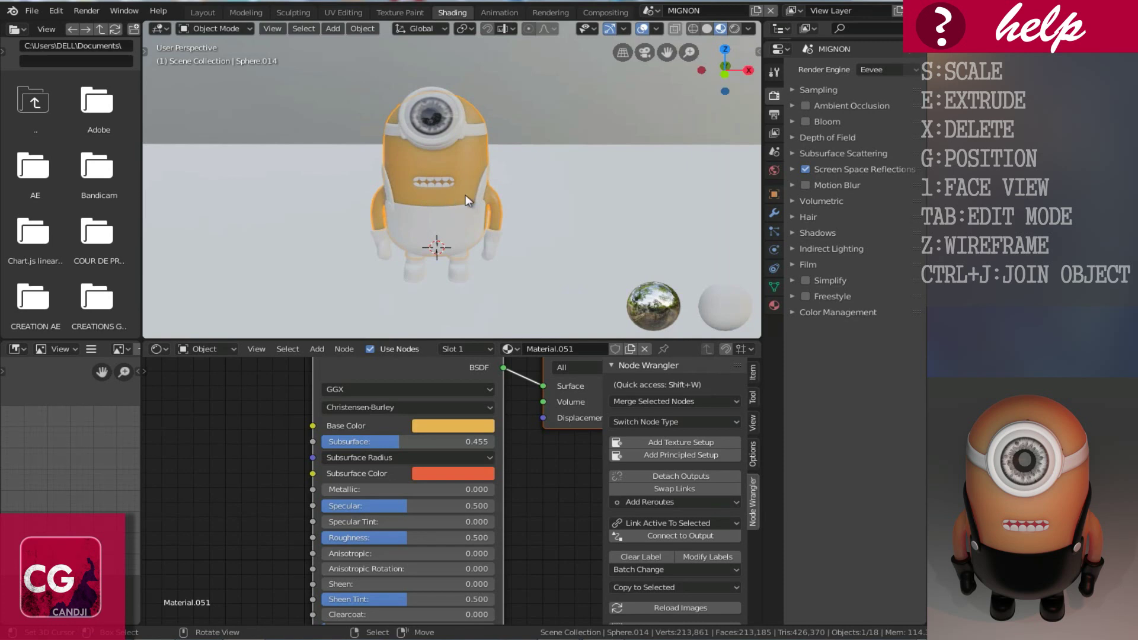
pyautogui.moveTo(541, 204)
pyautogui.mouseDown(button='middle')
pyautogui.moveTo(450, 218)
pyautogui.moveTo(548, 204)
pyautogui.mouseUp(button='middle')
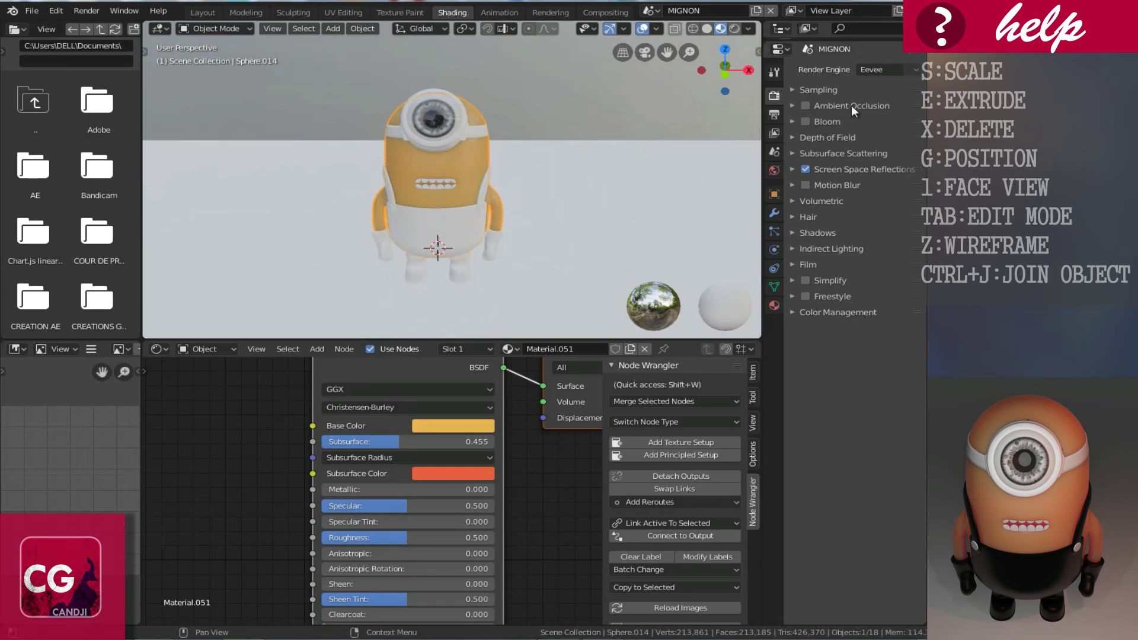
# - Enable Ambient Occlusion for the Eevee render, toggling it off and on to compare the shading
pyautogui.click(805, 104)
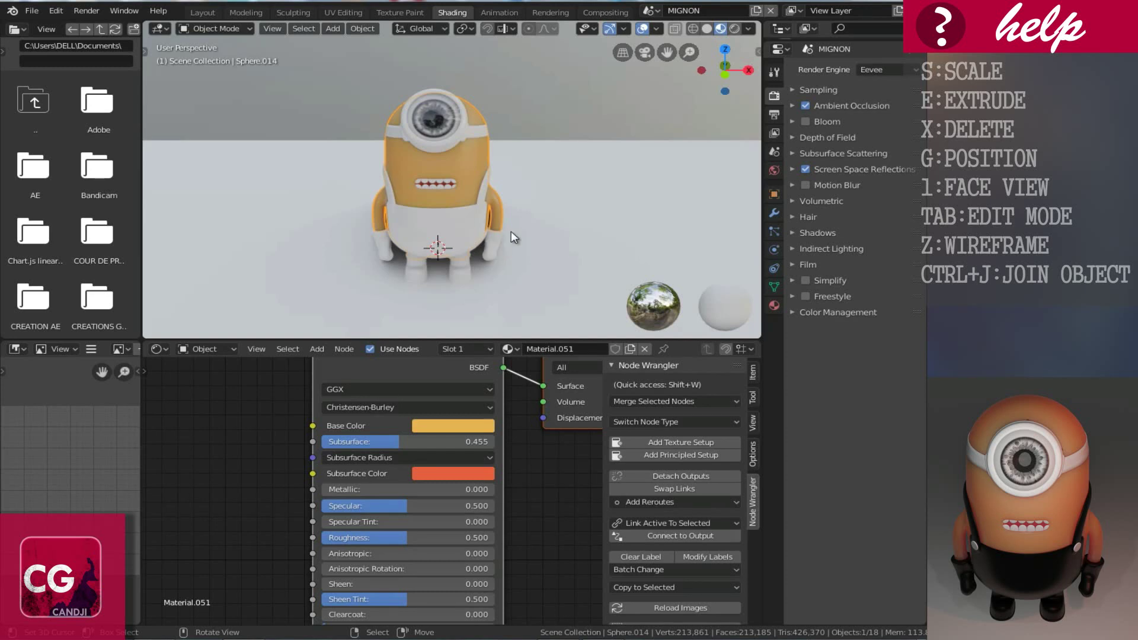
pyautogui.moveTo(511, 231); pyautogui.dragTo(429, 250, button='middle')
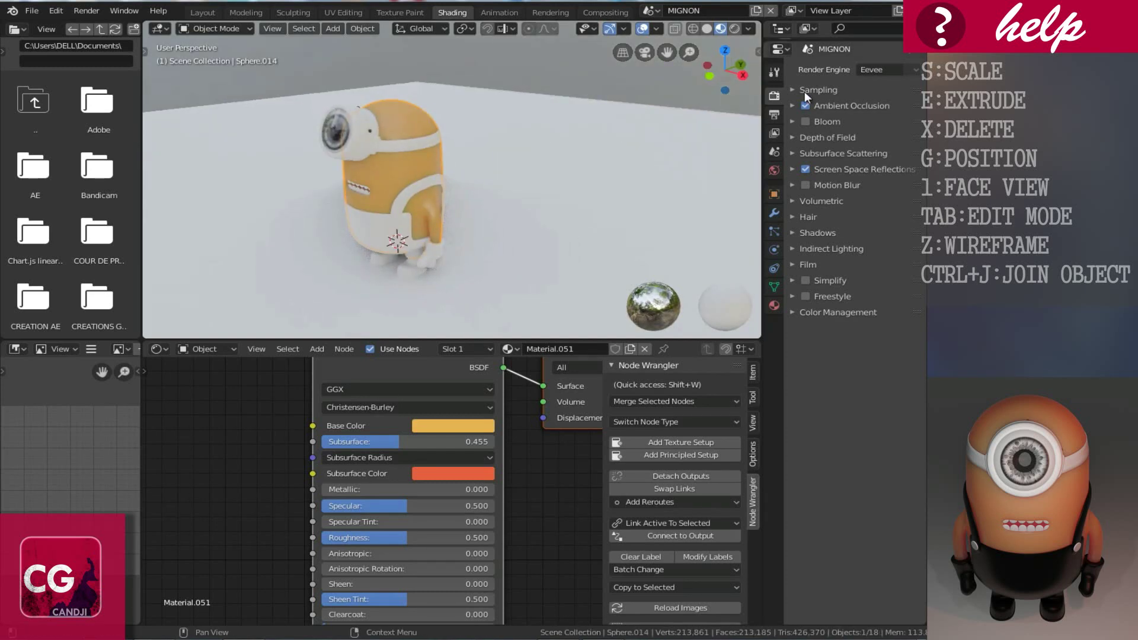
pyautogui.click(806, 106)
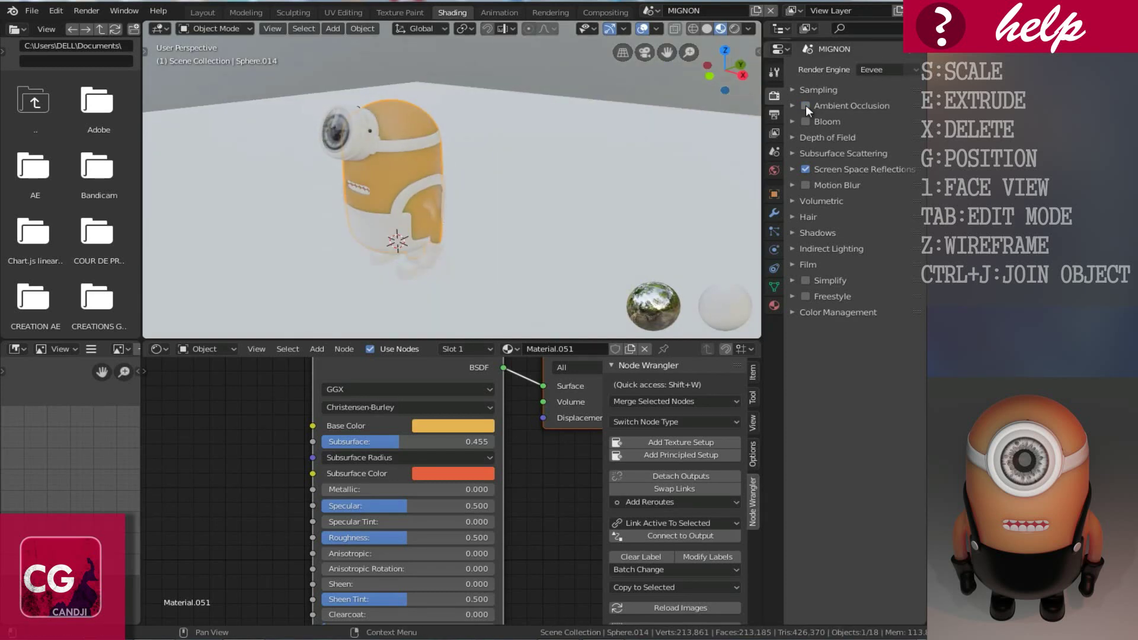
pyautogui.click(806, 106)
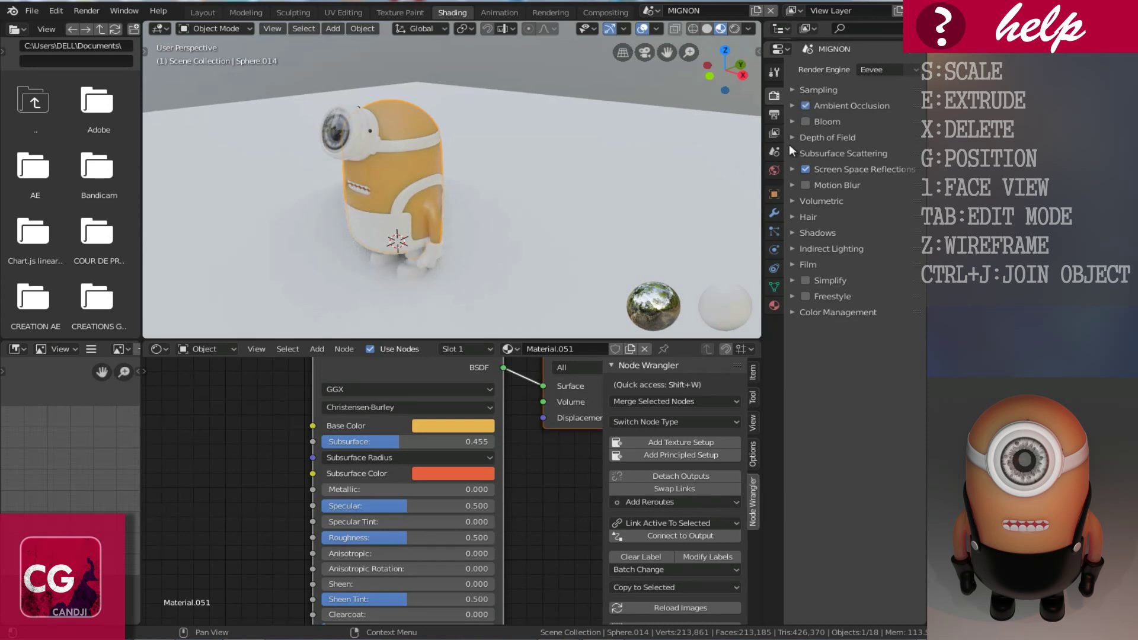
# - Try ambient occlusion distances of 1 m and 1.25 m, and set the distance to 1.5 m
pyautogui.click(792, 106)
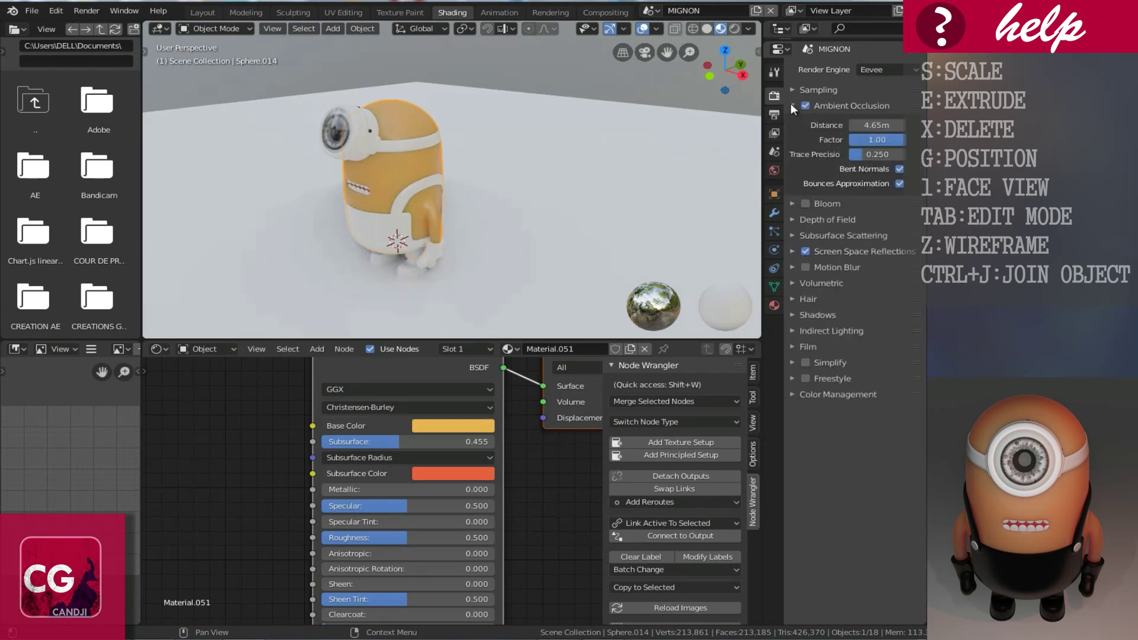
pyautogui.click(878, 125)
pyautogui.write('1')
pyautogui.press('Return')
pyautogui.moveTo(451, 220); pyautogui.dragTo(503, 206, button='middle')
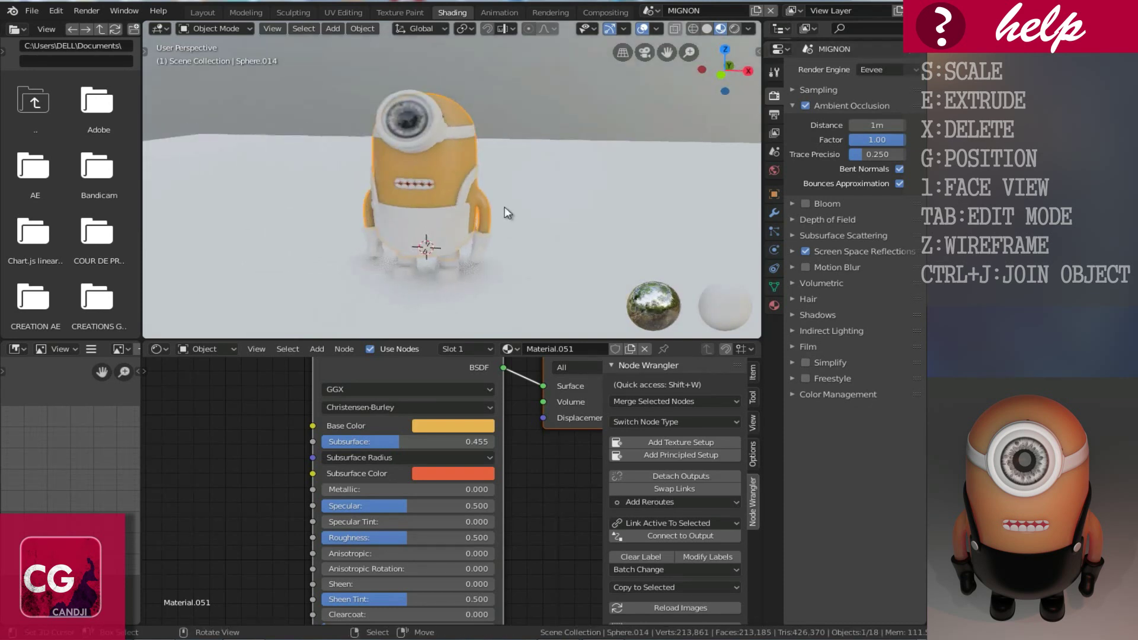
pyautogui.moveTo(885, 126)
pyautogui.mouseDown()
pyautogui.moveTo(8, 131)
pyautogui.moveTo(931, 138)
pyautogui.moveTo(883, 151)
pyautogui.moveTo(8, 150)
pyautogui.moveTo(920, 157)
pyautogui.moveTo(901, 177)
pyautogui.mouseUp()
pyautogui.click(875, 123)
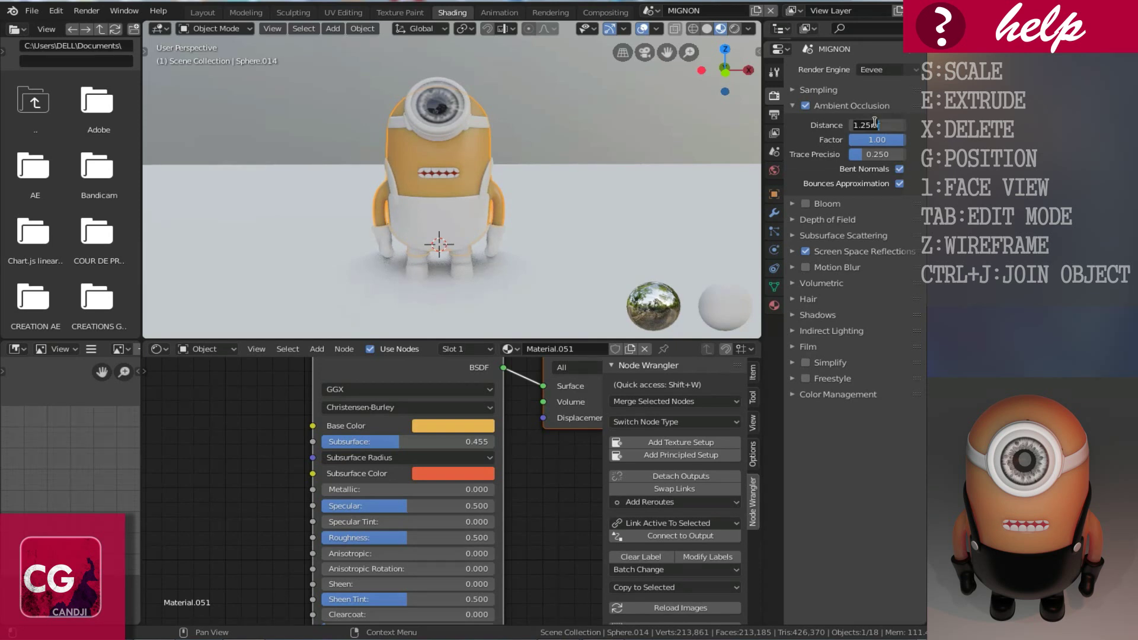
pyautogui.write('1.5')
pyautogui.press('Return')
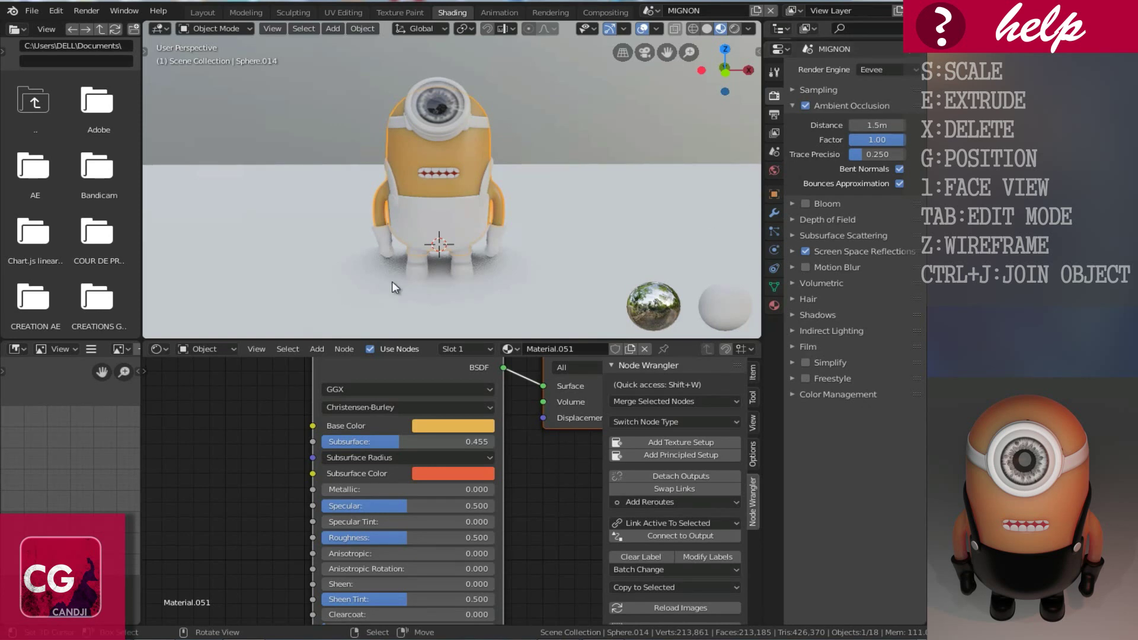
# - Add an Ambient Occlusion node to the body material and connect its Color output to the Principled BSDF's Base Color
pyautogui.scroll(-3, 269, 470)
pyautogui.moveTo(269, 470); pyautogui.dragTo(345, 490, button='middle')
pyautogui.scroll(2, 325, 490)
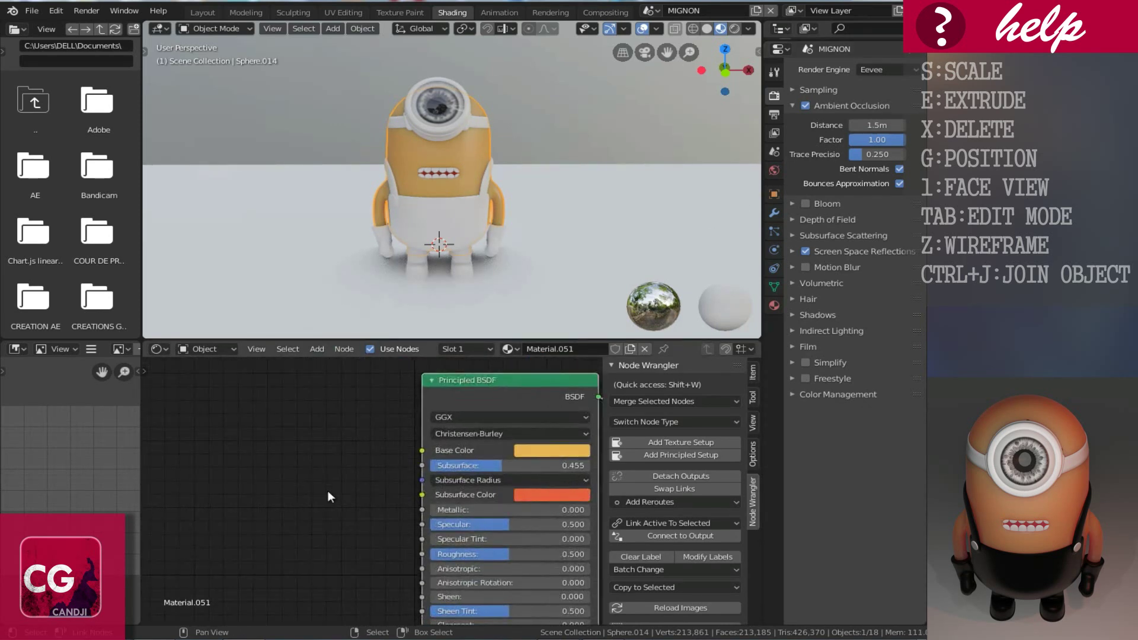
pyautogui.scroll(-1, 298, 478)
pyautogui.moveTo(298, 477); pyautogui.dragTo(351, 460, button='middle')
pyautogui.click(314, 349)
pyautogui.moveTo(329, 384)
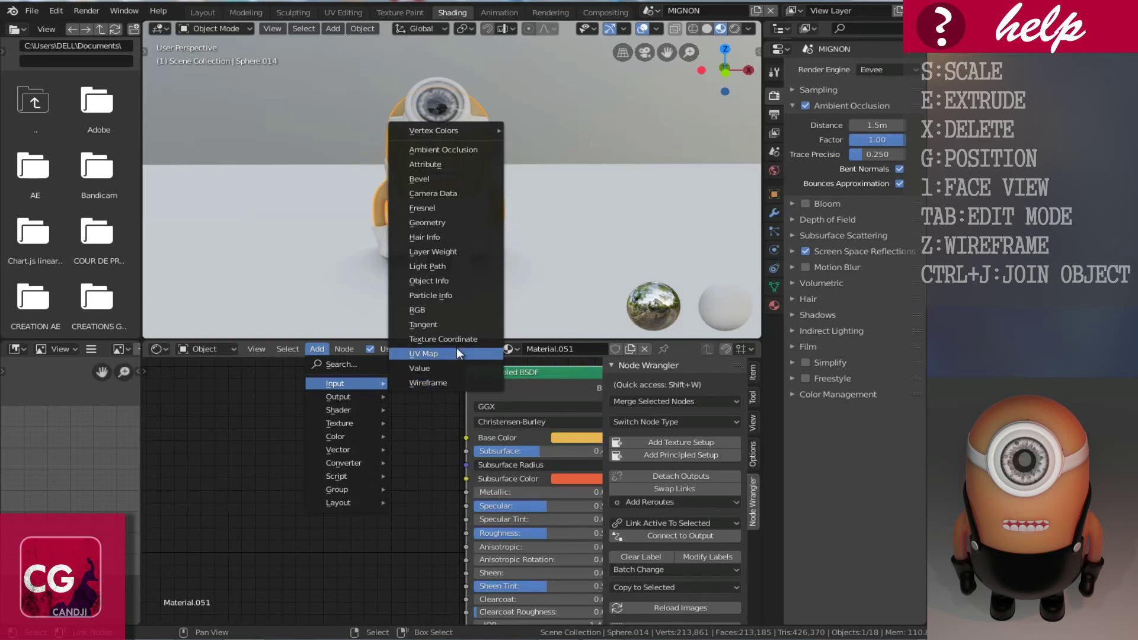
pyautogui.click(452, 157)
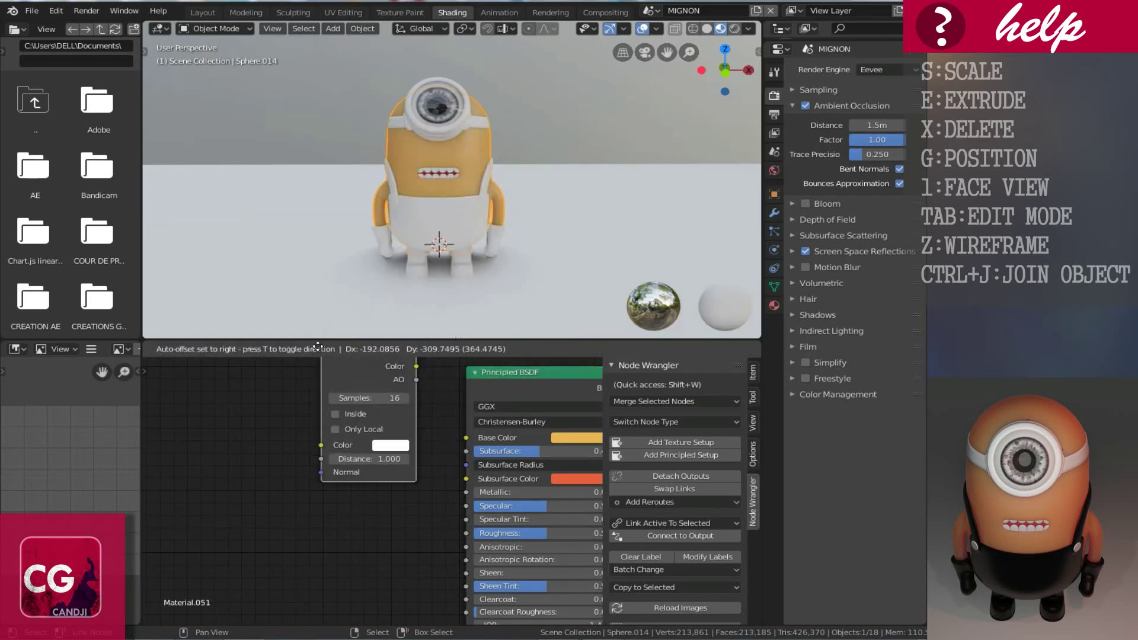
pyautogui.click(256, 414)
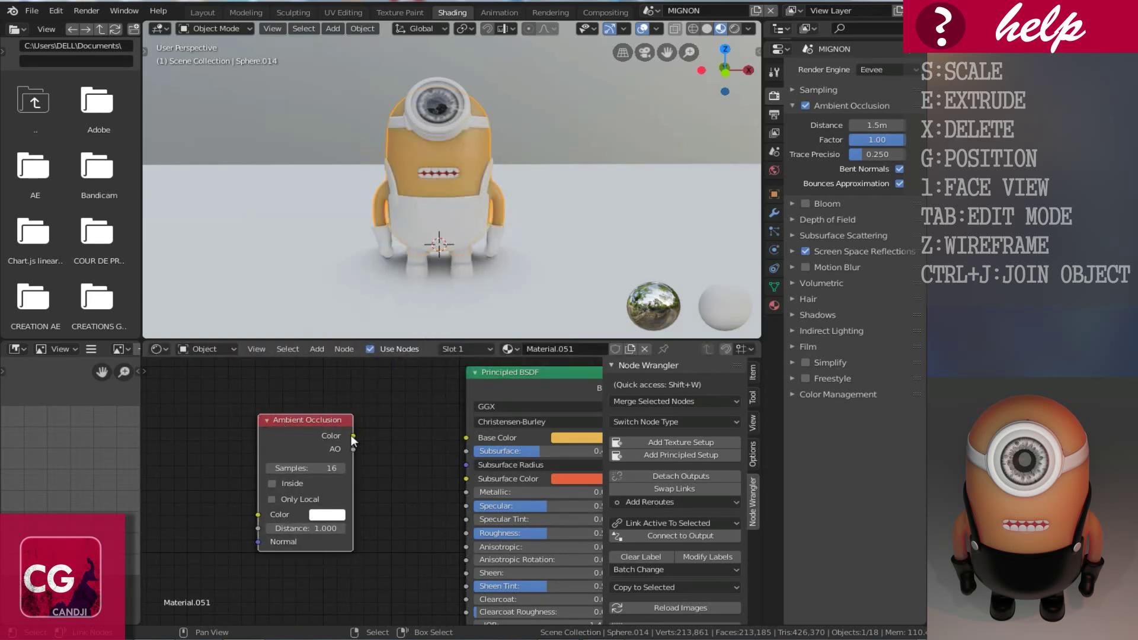
pyautogui.moveTo(354, 435); pyautogui.dragTo(433, 438)
pyautogui.moveTo(363, 435); pyautogui.dragTo(466, 437)
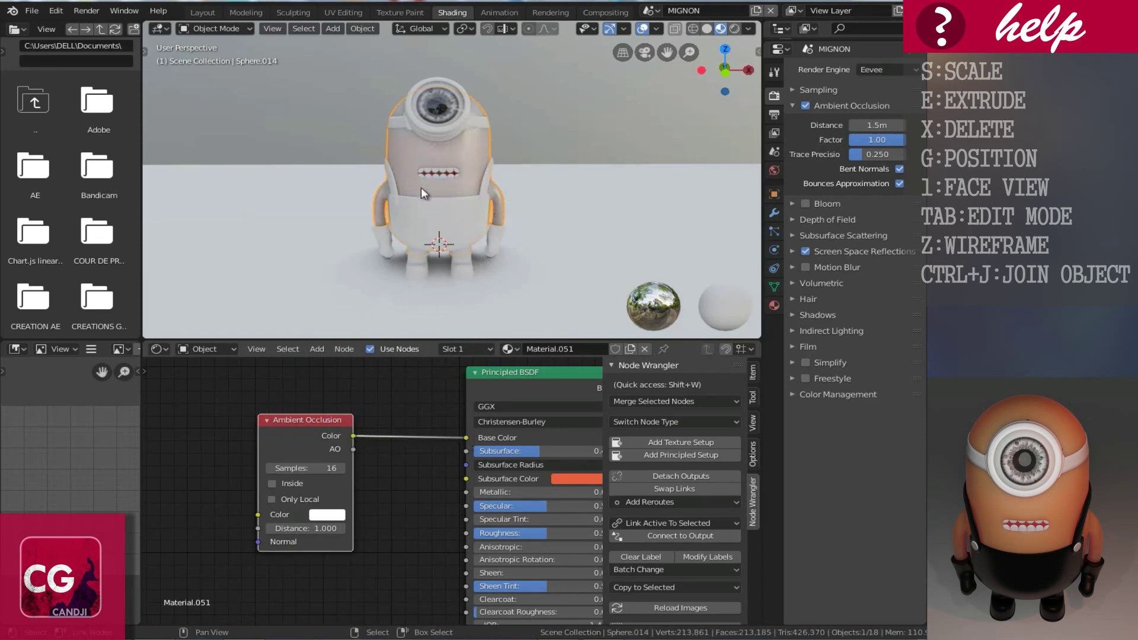
# - Try yellow and orange as the Ambient Occlusion node's color and return it to white
pyautogui.moveTo(421, 183); pyautogui.dragTo(454, 196, button='middle')
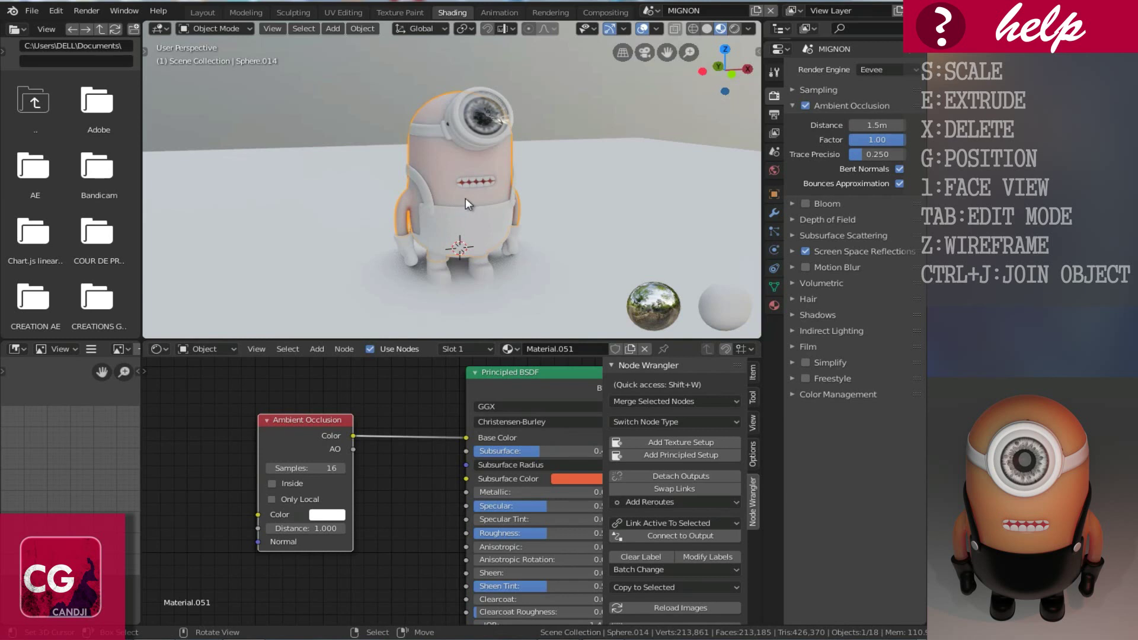
pyautogui.scroll(2, 465, 198)
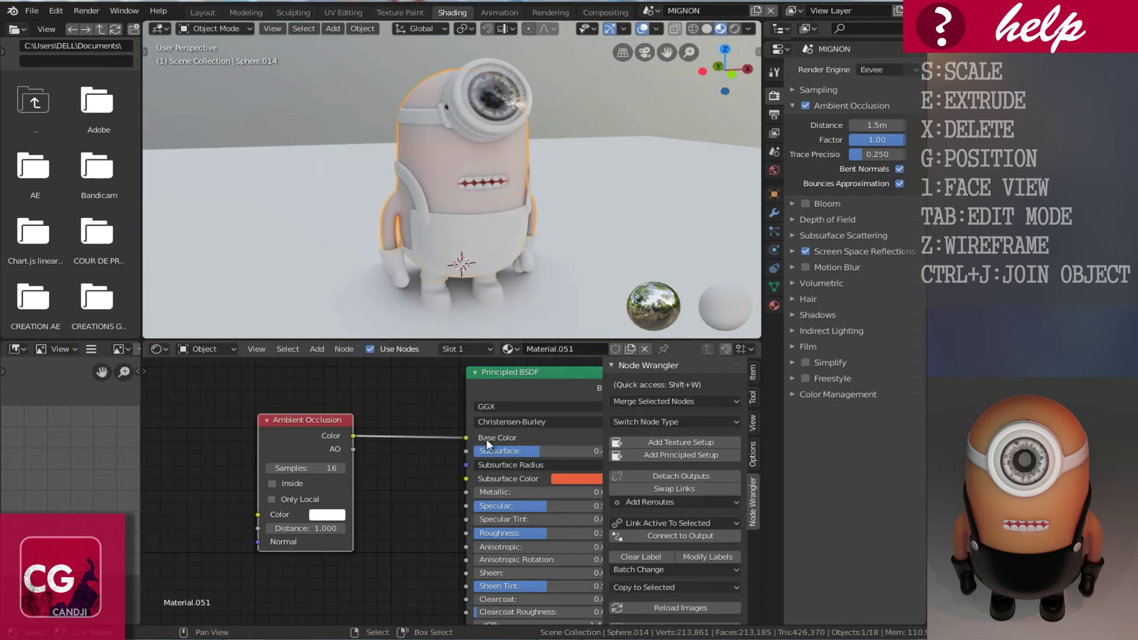
pyautogui.click(328, 515)
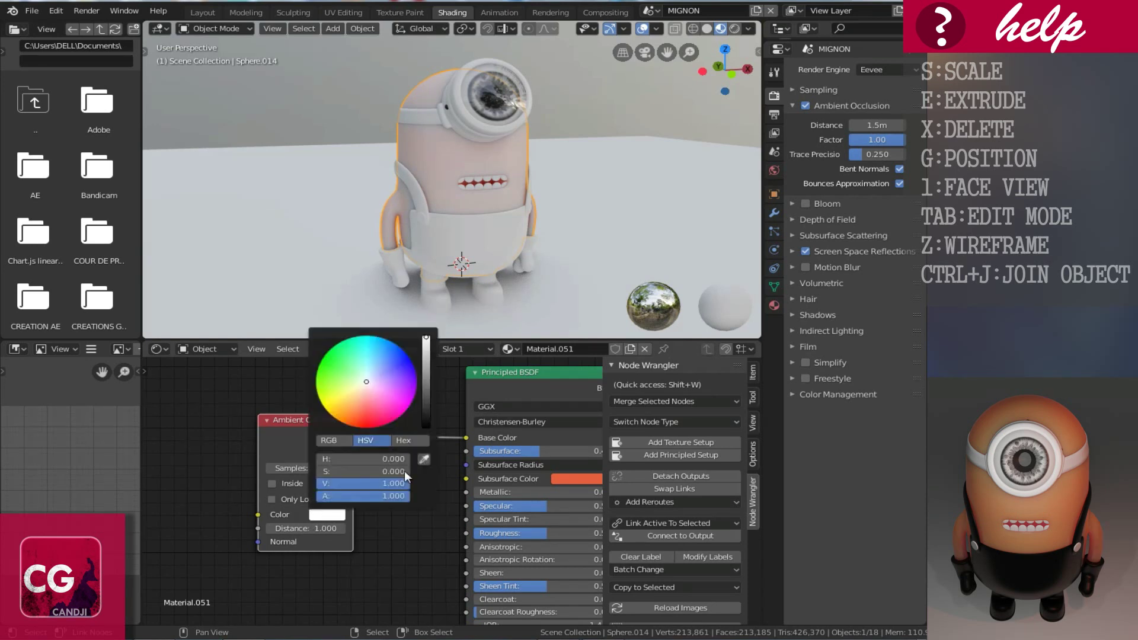
pyautogui.click(340, 406)
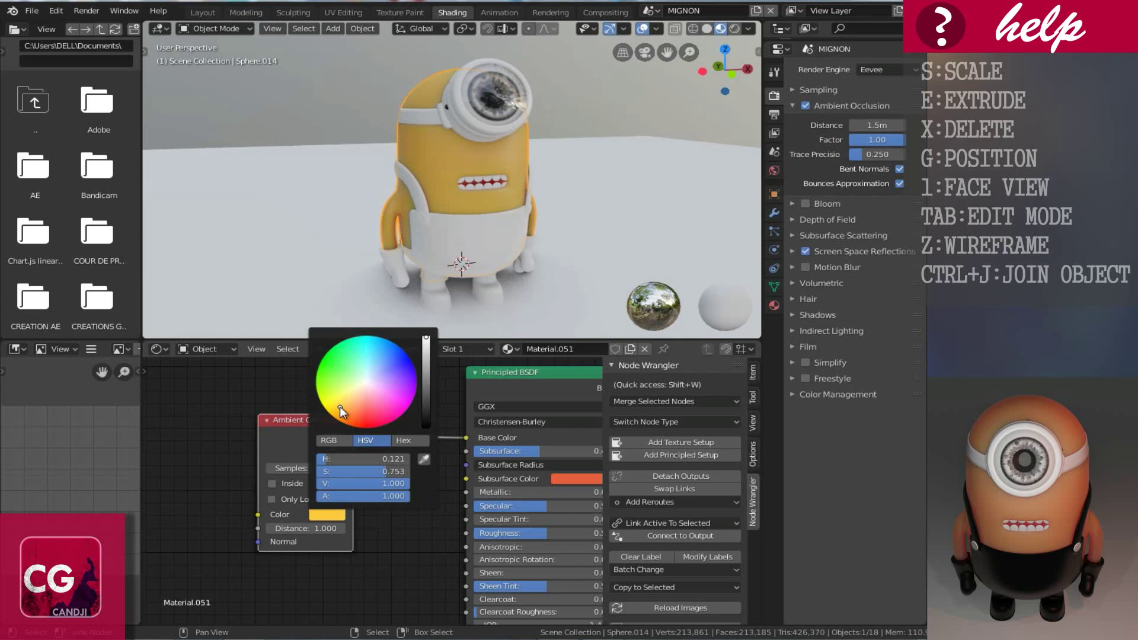
pyautogui.click(349, 407)
pyautogui.click(326, 516)
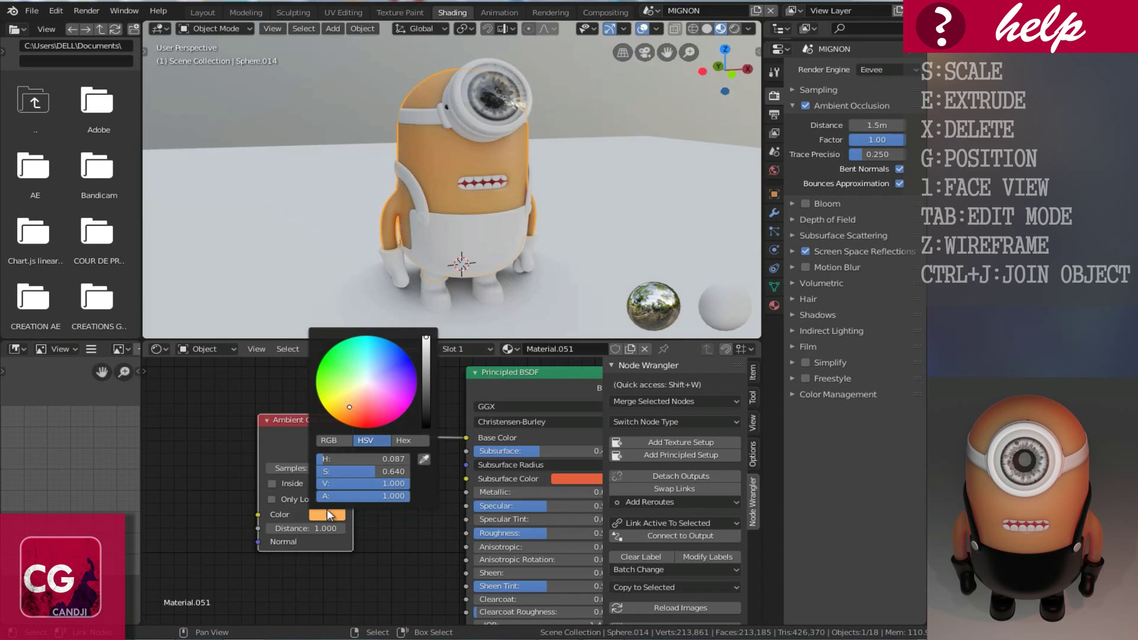
pyautogui.click(367, 382)
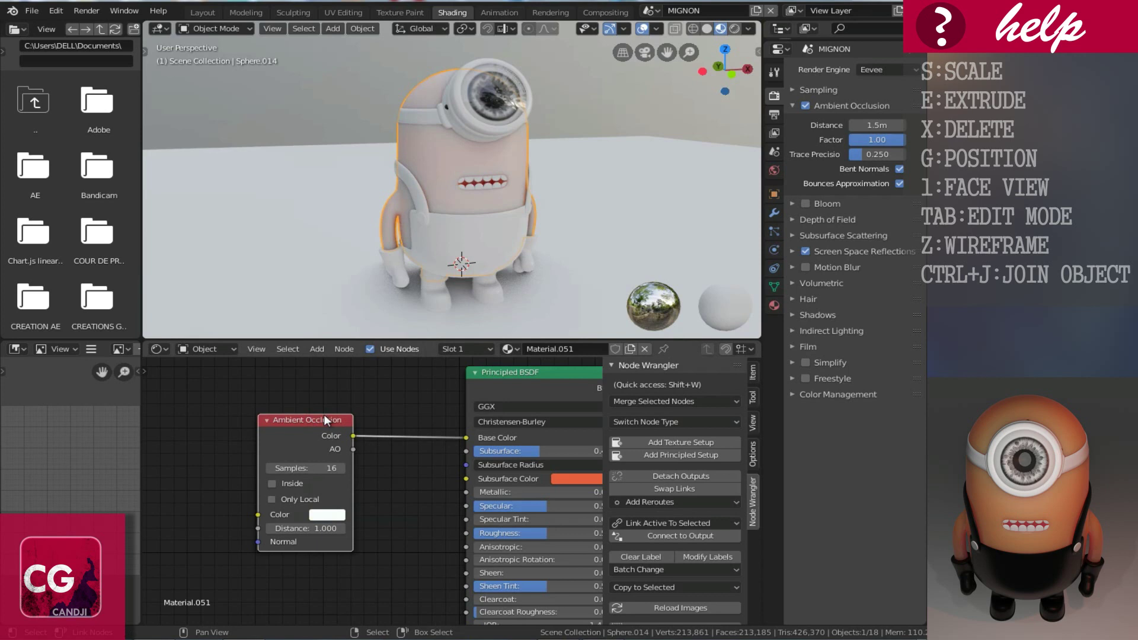
# - Move the Ambient Occlusion node away from the Principled BSDF and insert a ColorRamp node on the link between them
pyautogui.scroll(-4, 323, 416)
pyautogui.moveTo(322, 441); pyautogui.dragTo(196, 418)
pyautogui.moveTo(288, 471); pyautogui.dragTo(380, 486, button='middle')
pyautogui.moveTo(269, 440); pyautogui.dragTo(244, 436)
pyautogui.moveTo(376, 490); pyautogui.dragTo(337, 498, button='middle')
pyautogui.click(318, 349)
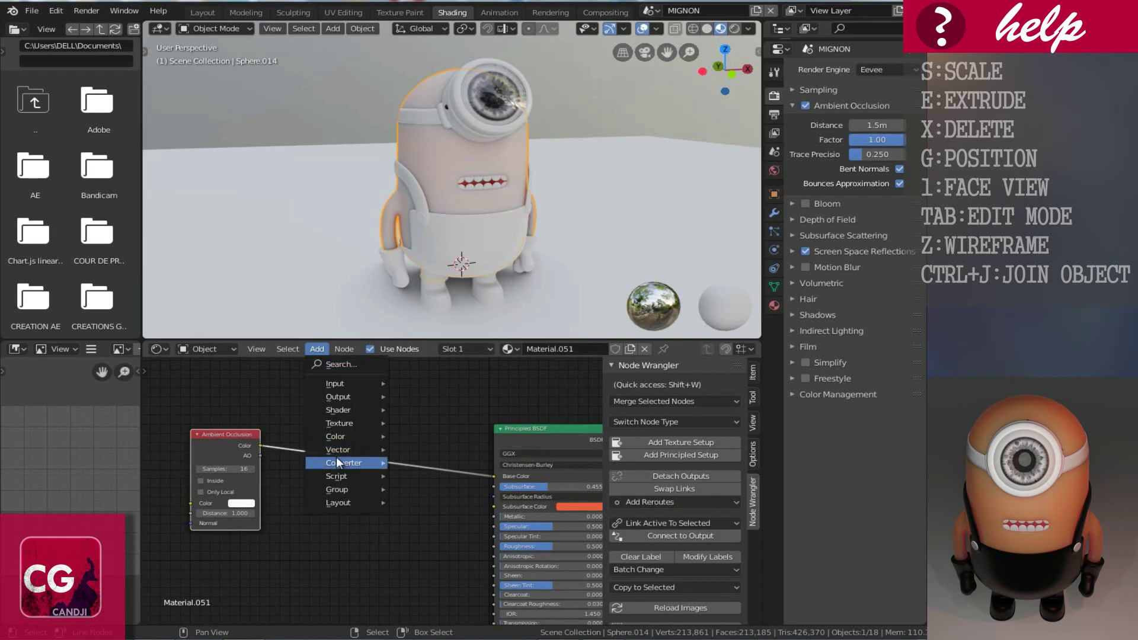
pyautogui.moveTo(338, 461)
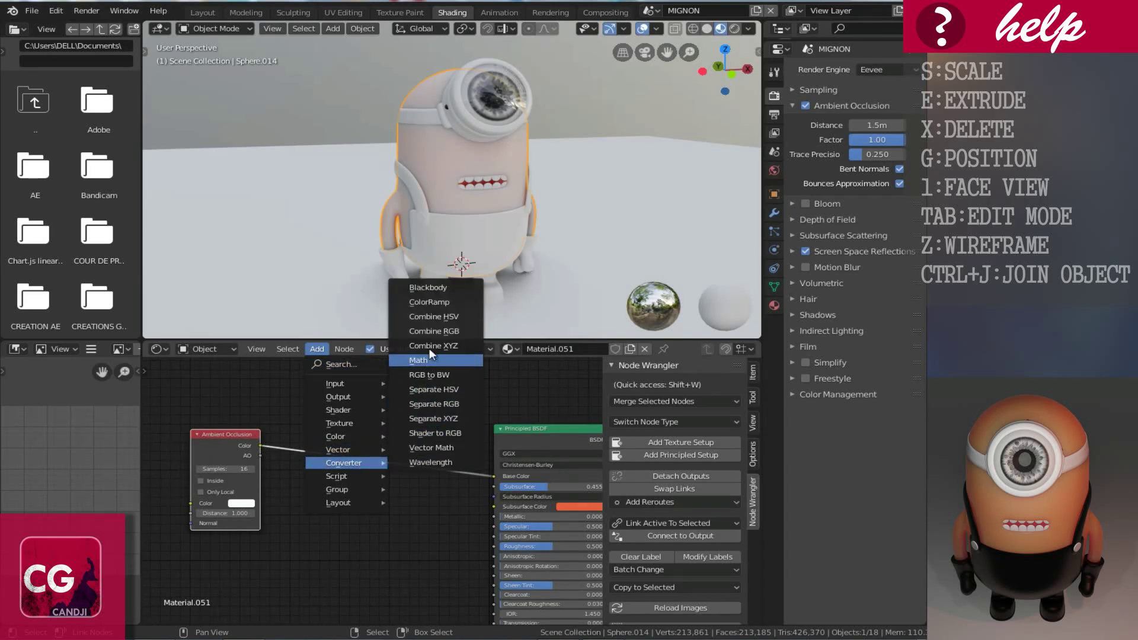
pyautogui.click(424, 303)
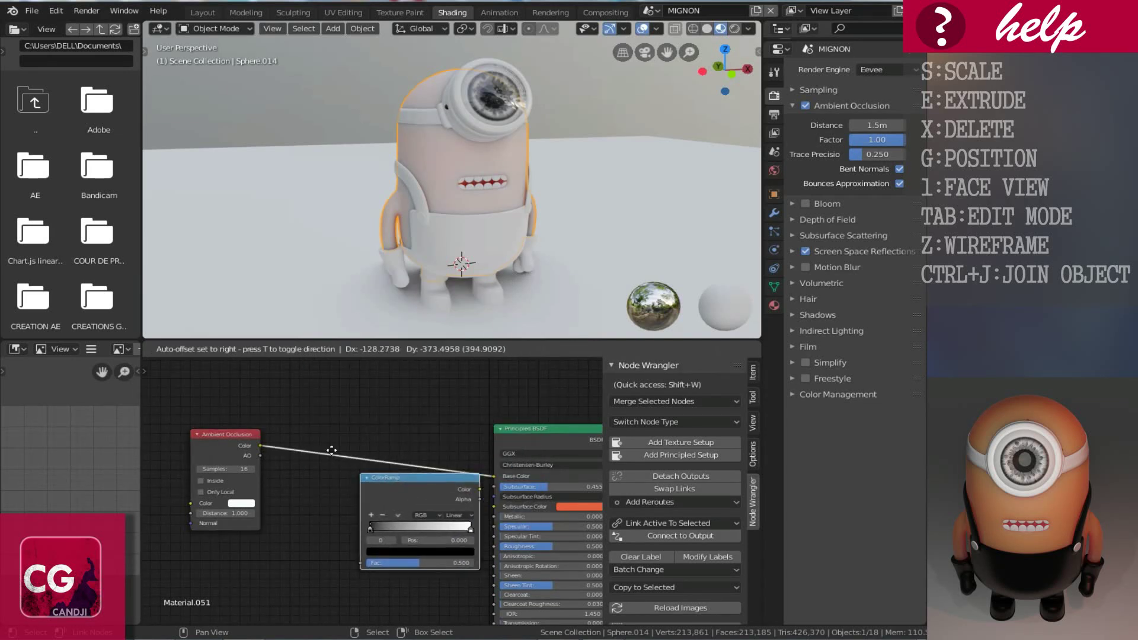
pyautogui.click(302, 410)
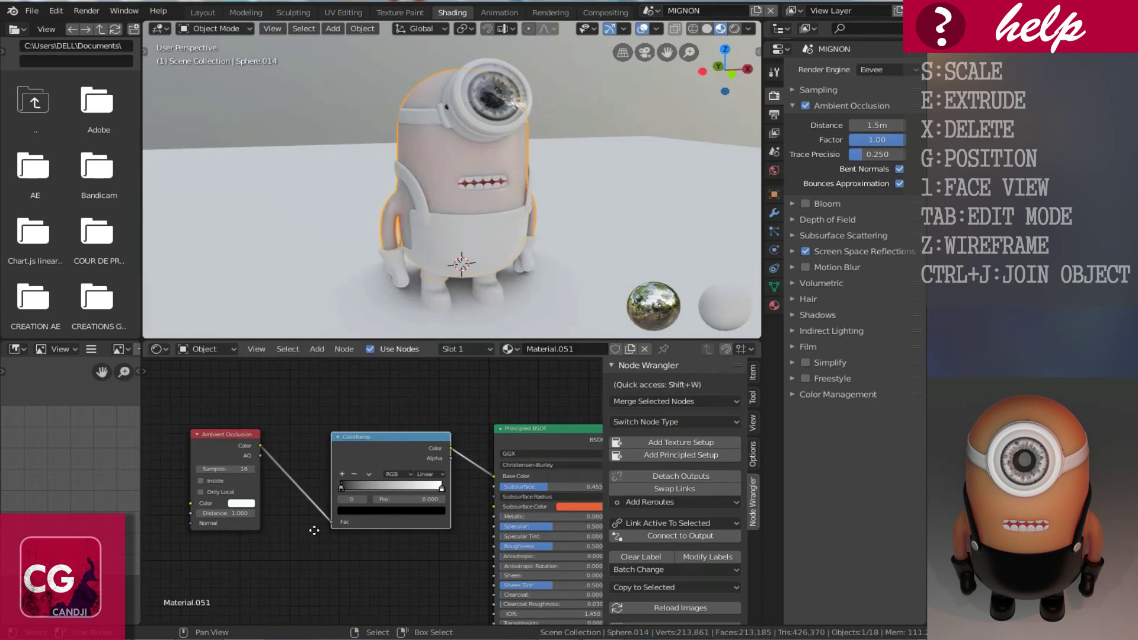
# - Brighten the ColorRamp's black stop at position 0 to full value and color it red
pyautogui.scroll(3, 385, 540)
pyautogui.moveTo(474, 511); pyautogui.dragTo(440, 505, button='middle')
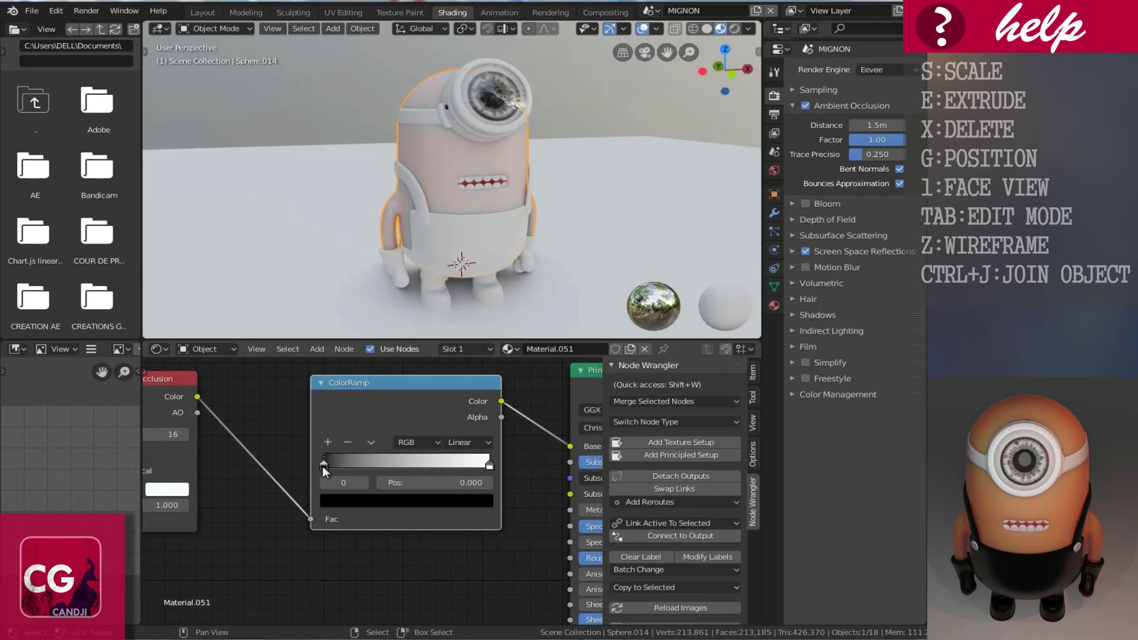
pyautogui.scroll(2, 459, 166)
pyautogui.scroll(3, 422, 255)
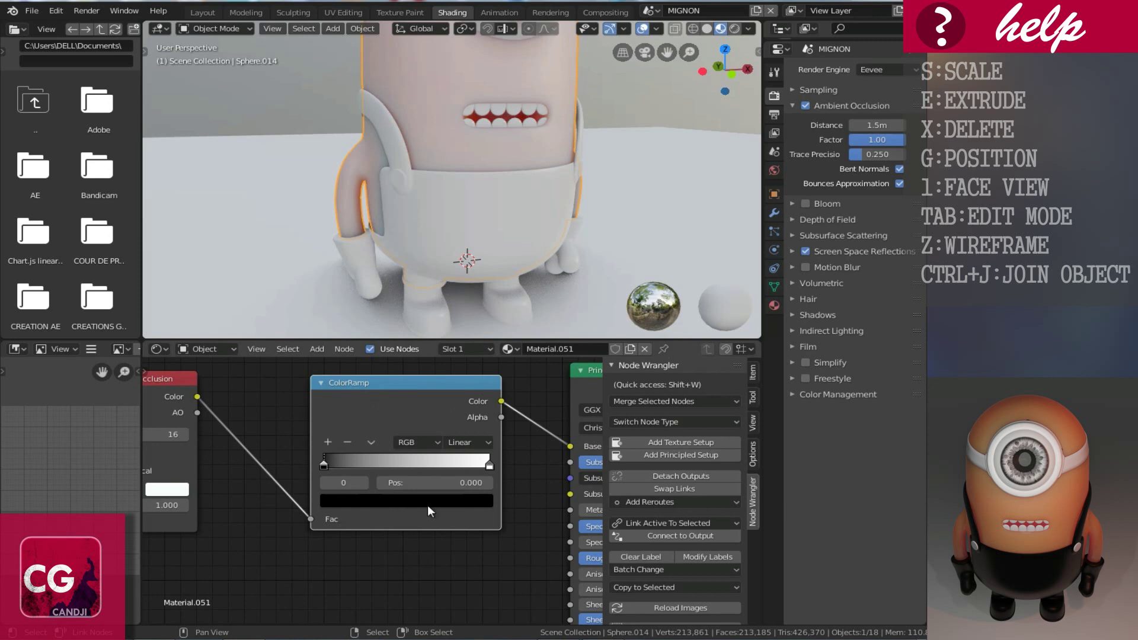
pyautogui.click(389, 499)
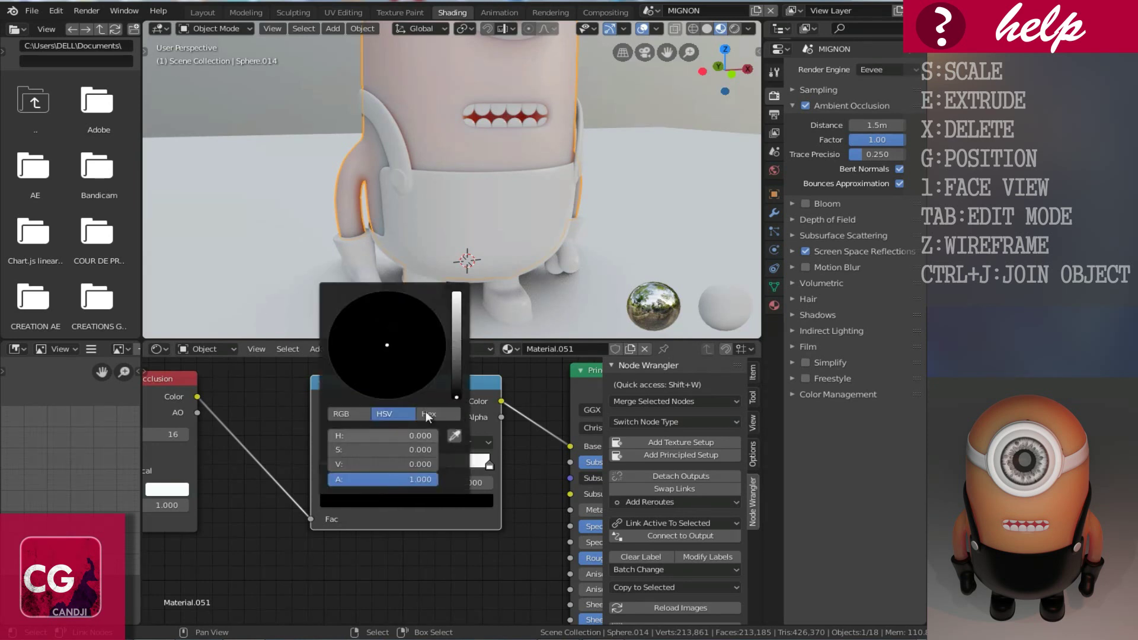
pyautogui.moveTo(456, 367); pyautogui.dragTo(461, 218)
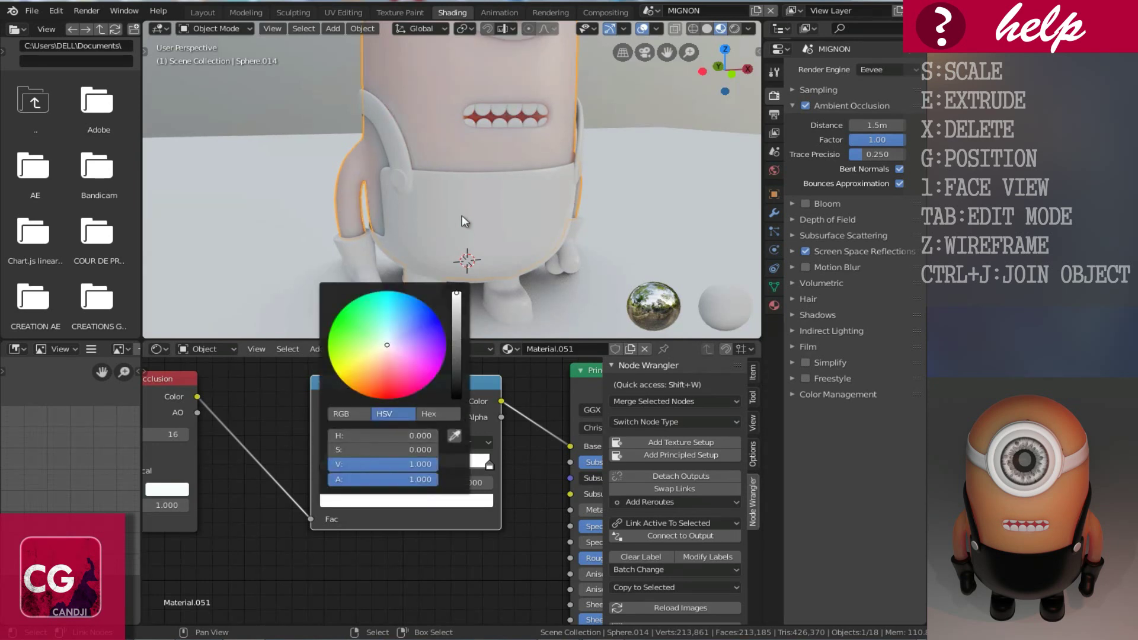
pyautogui.click(389, 393)
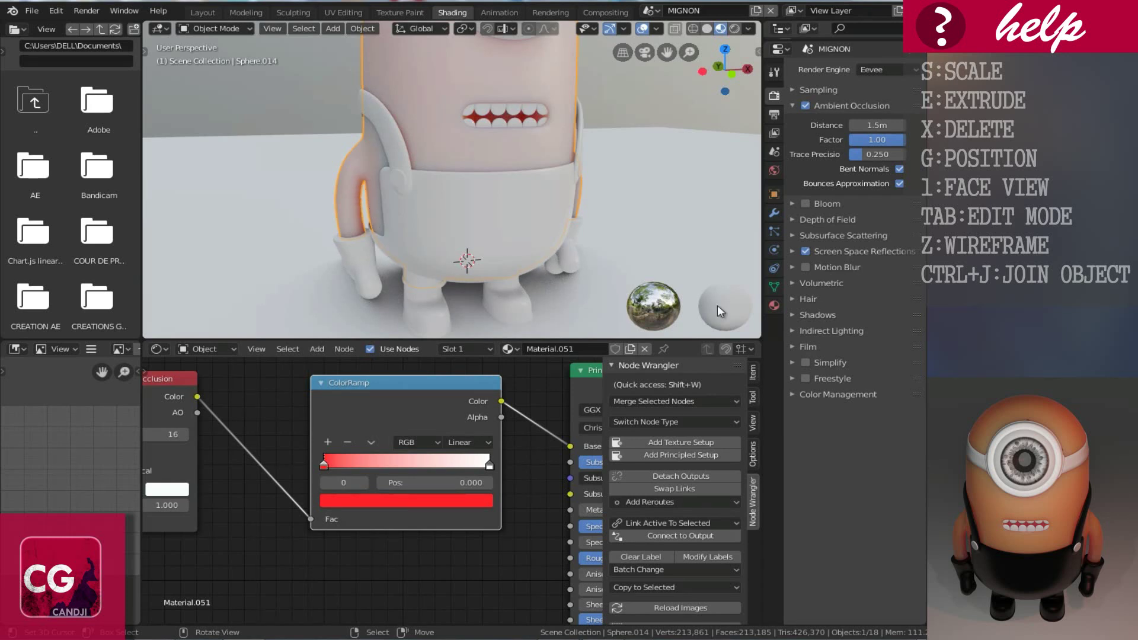
# - Set the Eevee Ambient Occlusion distance to 4 m
pyautogui.click(875, 126)
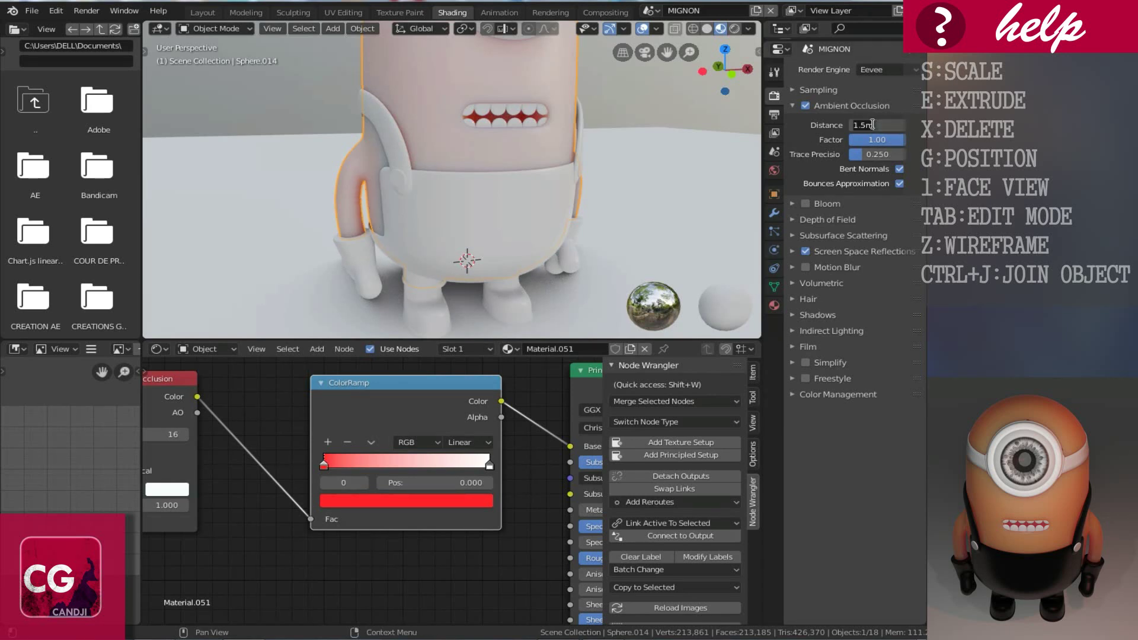
pyautogui.write('4')
pyautogui.press('Return')
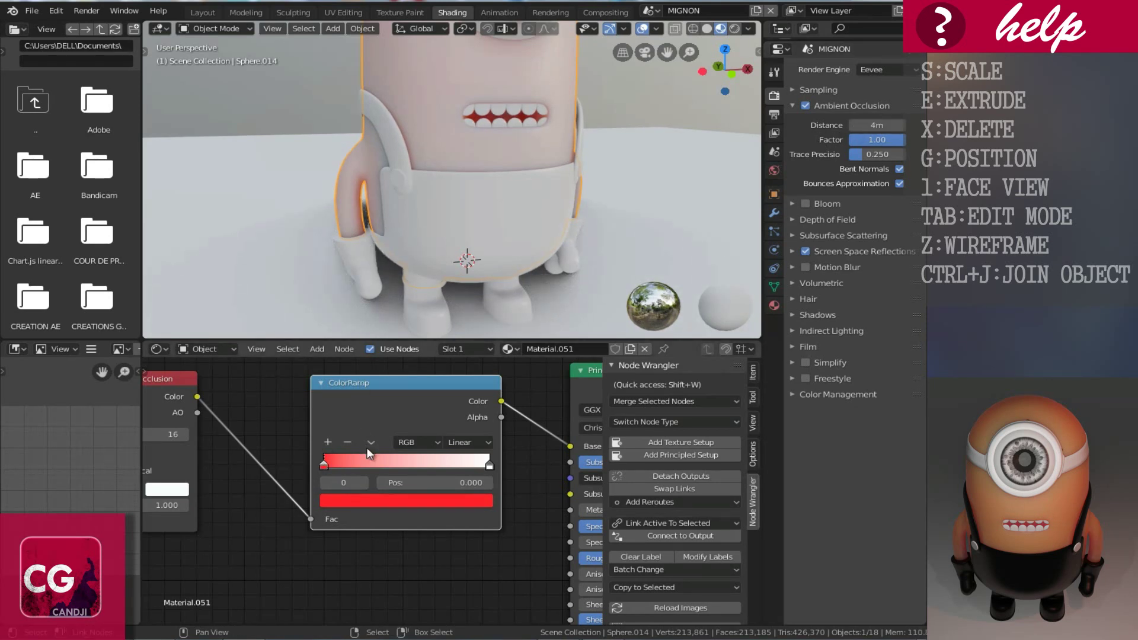
# - Try pink, yellow and green on the ColorRamp's first stop and set it to hot pink with hue 0.902 and saturation 1
pyautogui.click(384, 502)
pyautogui.click(411, 383)
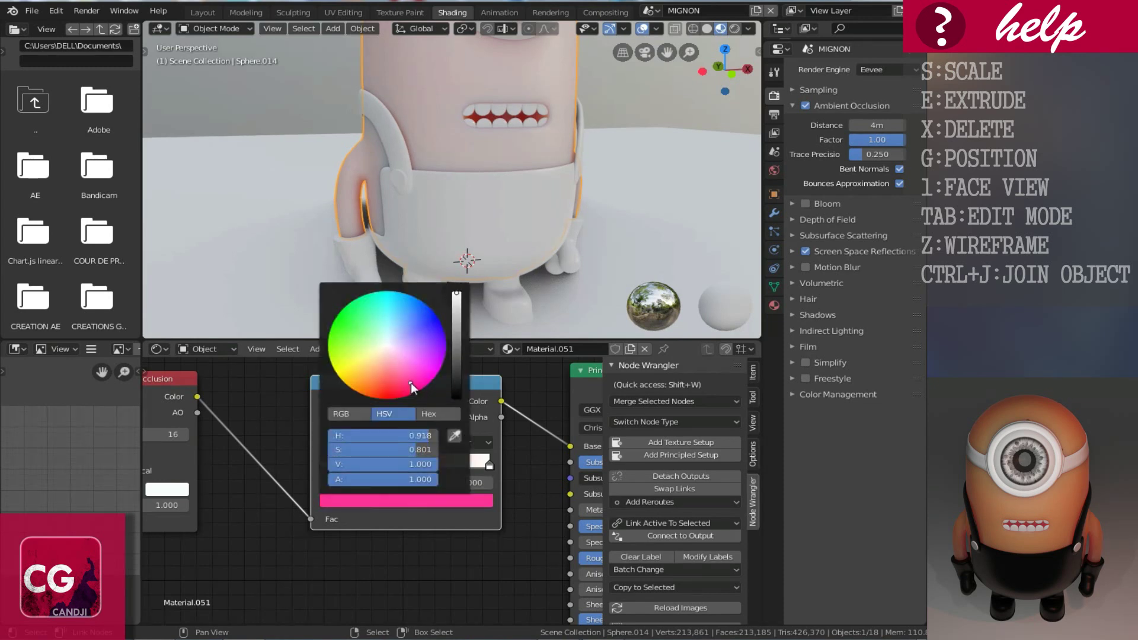
pyautogui.moveTo(390, 364)
pyautogui.mouseDown()
pyautogui.moveTo(306, 353)
pyautogui.moveTo(271, 396)
pyautogui.mouseUp()
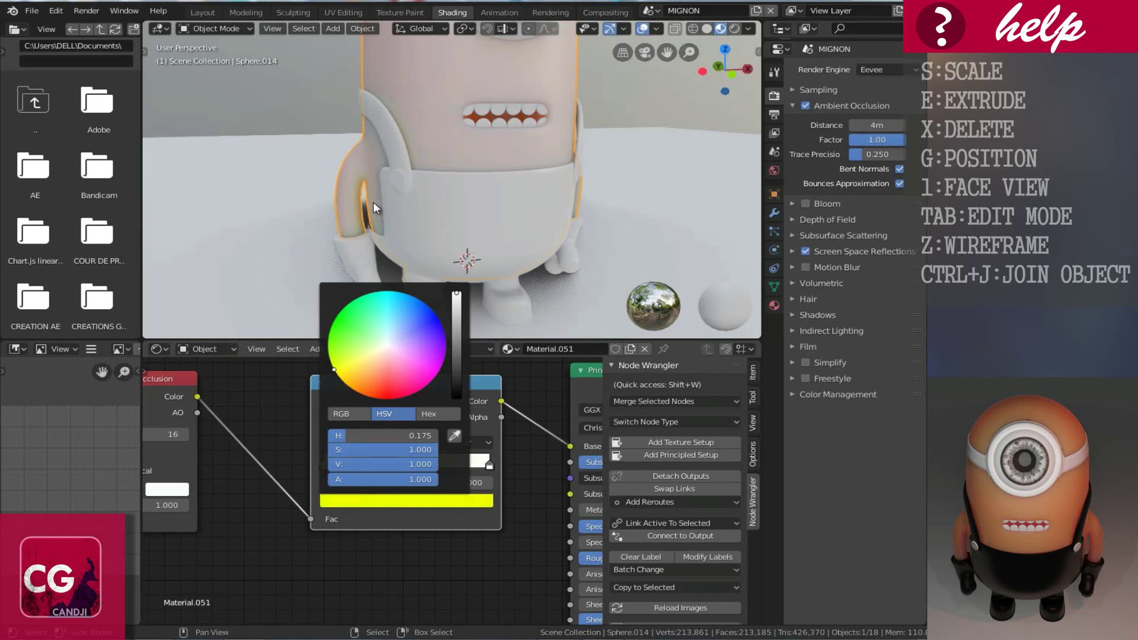
pyautogui.click(349, 501)
pyautogui.click(342, 323)
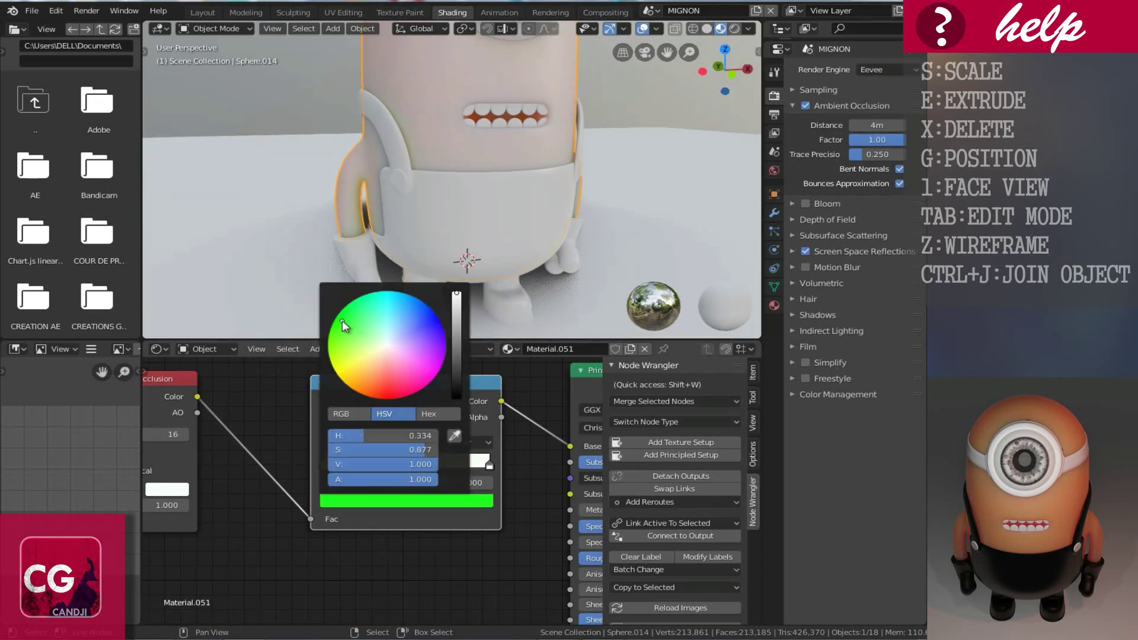
pyautogui.moveTo(339, 332)
pyautogui.mouseDown()
pyautogui.moveTo(293, 308)
pyautogui.moveTo(292, 251)
pyautogui.mouseUp()
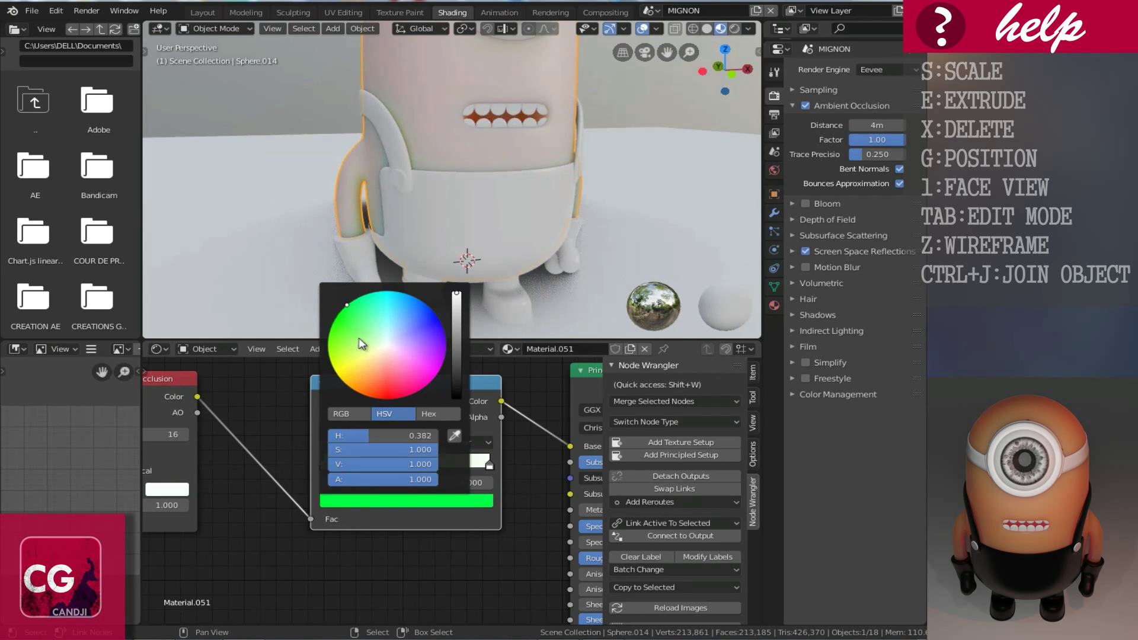
pyautogui.click(413, 380)
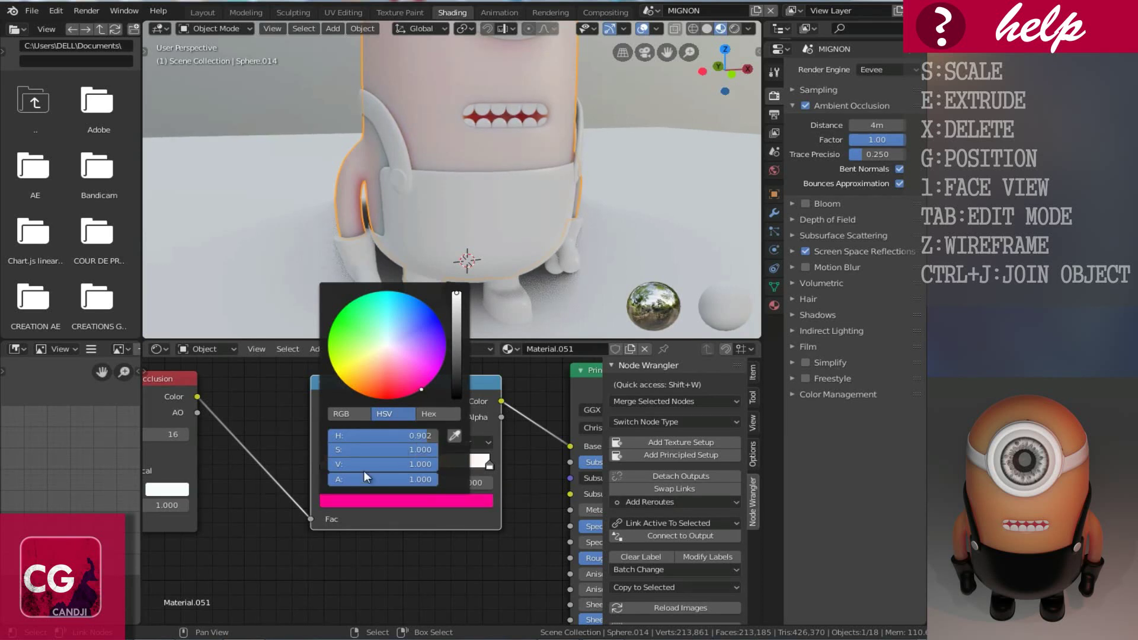
# - Move the ColorRamp node slightly further from the Principled BSDF node
pyautogui.moveTo(470, 543); pyautogui.dragTo(411, 562, button='middle')
pyautogui.scroll(-2, 379, 557)
pyautogui.moveTo(364, 414)
pyautogui.mouseDown()
pyautogui.moveTo(337, 415)
pyautogui.moveTo(347, 416)
pyautogui.mouseUp()
pyautogui.scroll(2, 343, 456)
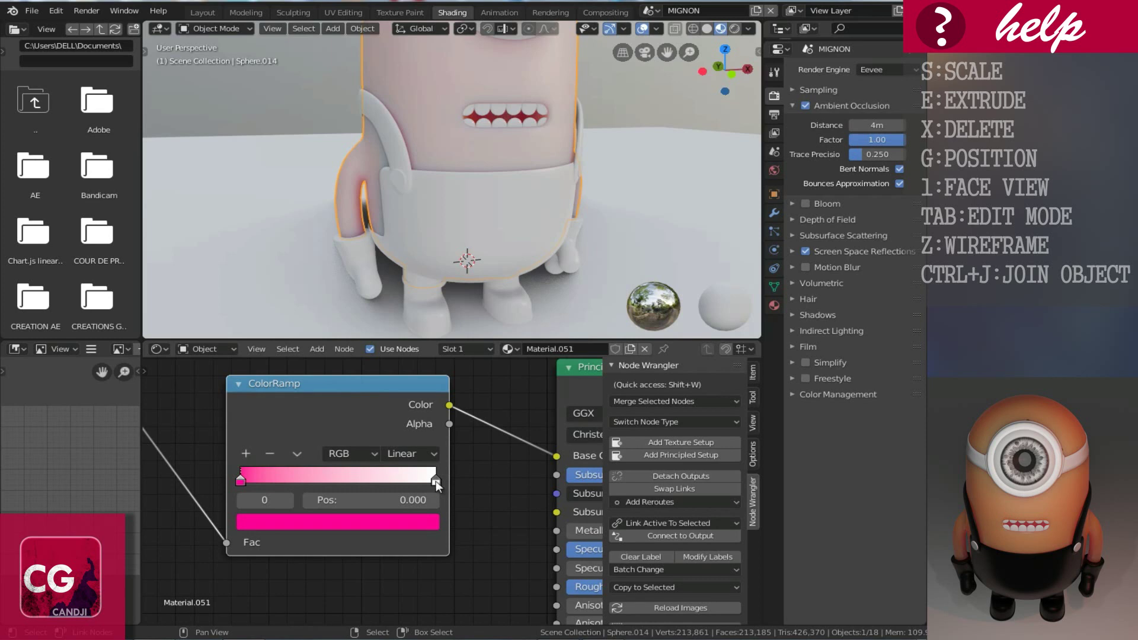
# - Select the ColorRamp's white stop at position 1 and try orange, magenta, purple and yellow as its color
pyautogui.click(436, 482)
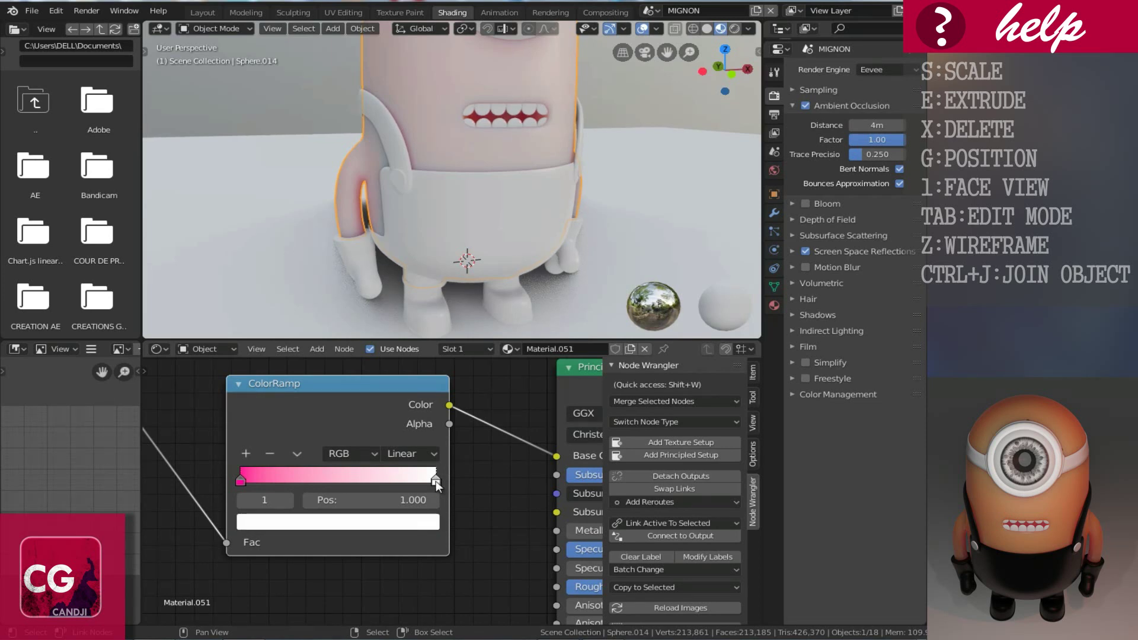
pyautogui.moveTo(571, 473); pyautogui.dragTo(492, 486, button='middle')
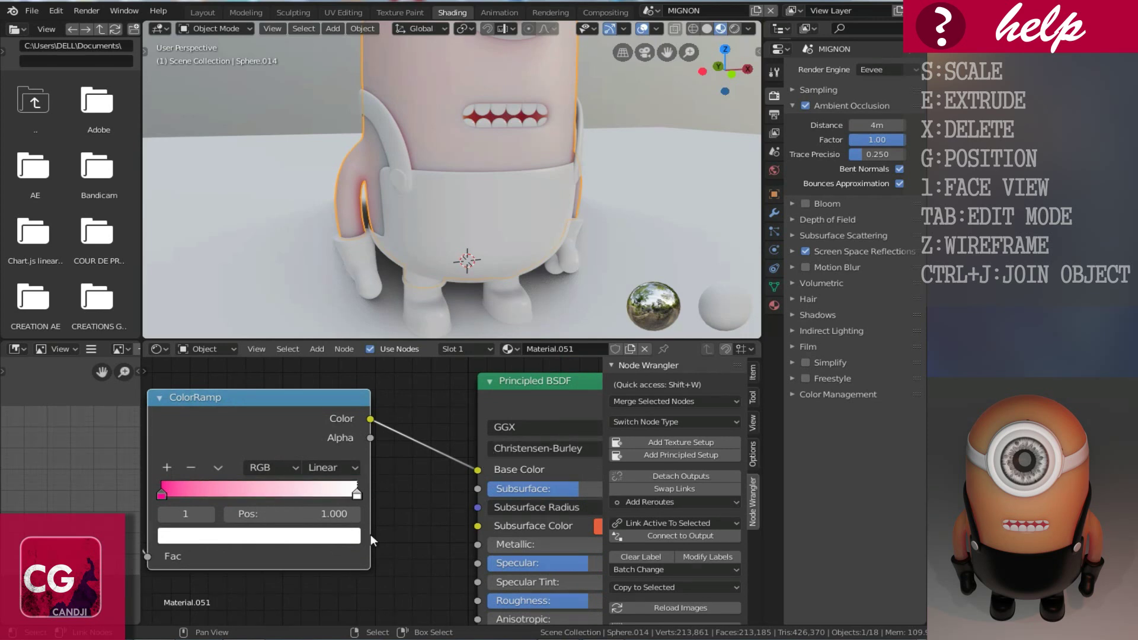
pyautogui.moveTo(372, 540); pyautogui.dragTo(394, 515, button='middle')
pyautogui.click(362, 513)
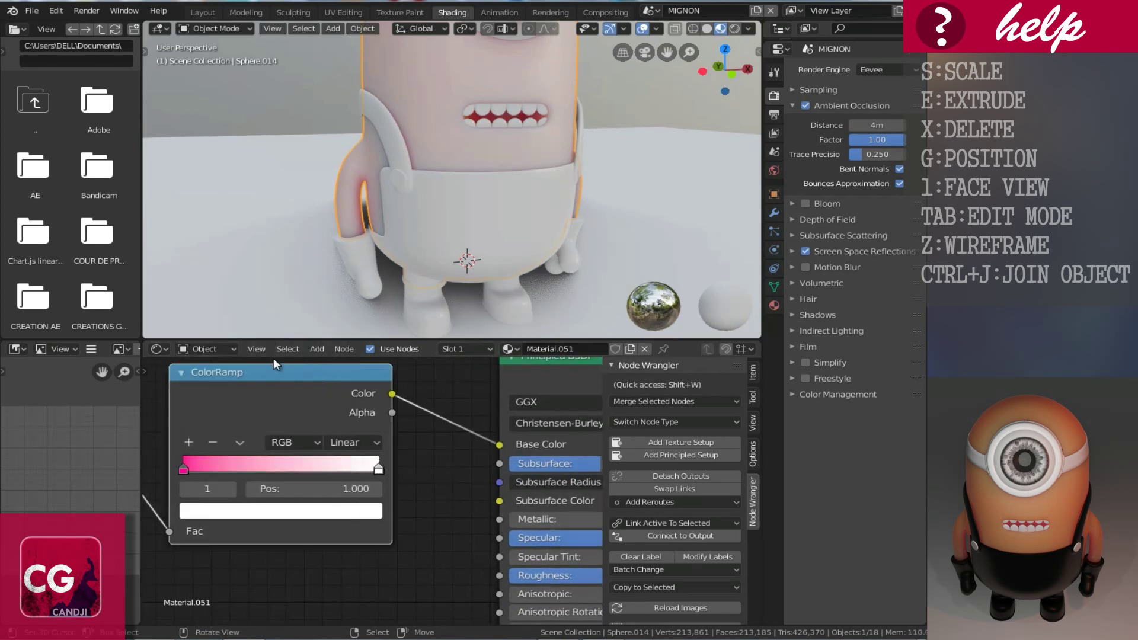
pyautogui.click(352, 512)
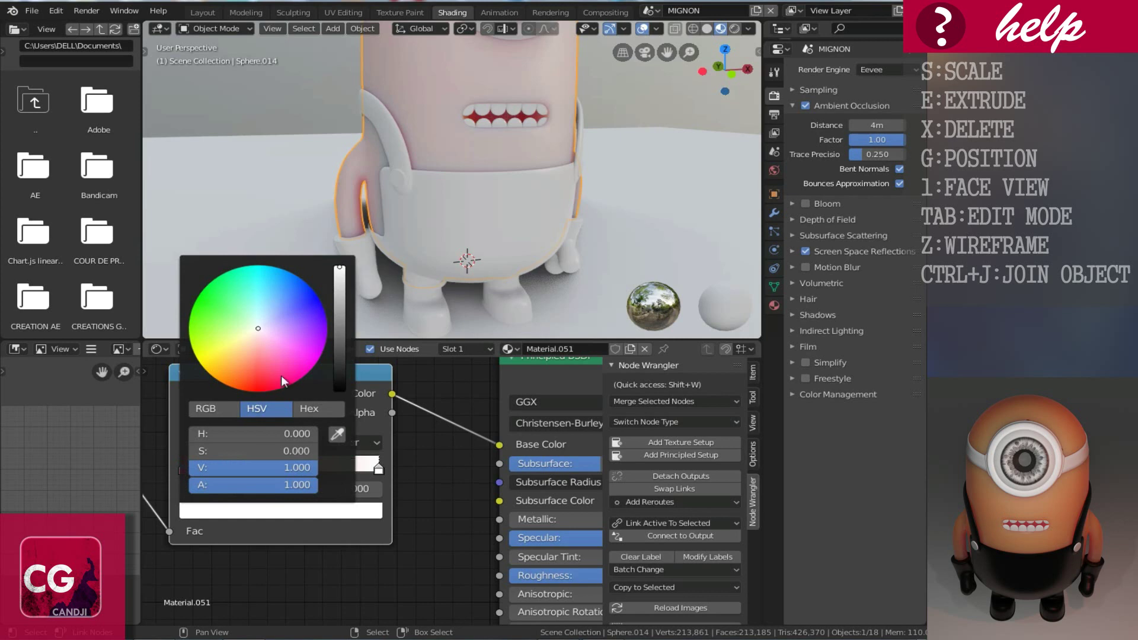
pyautogui.click(251, 369)
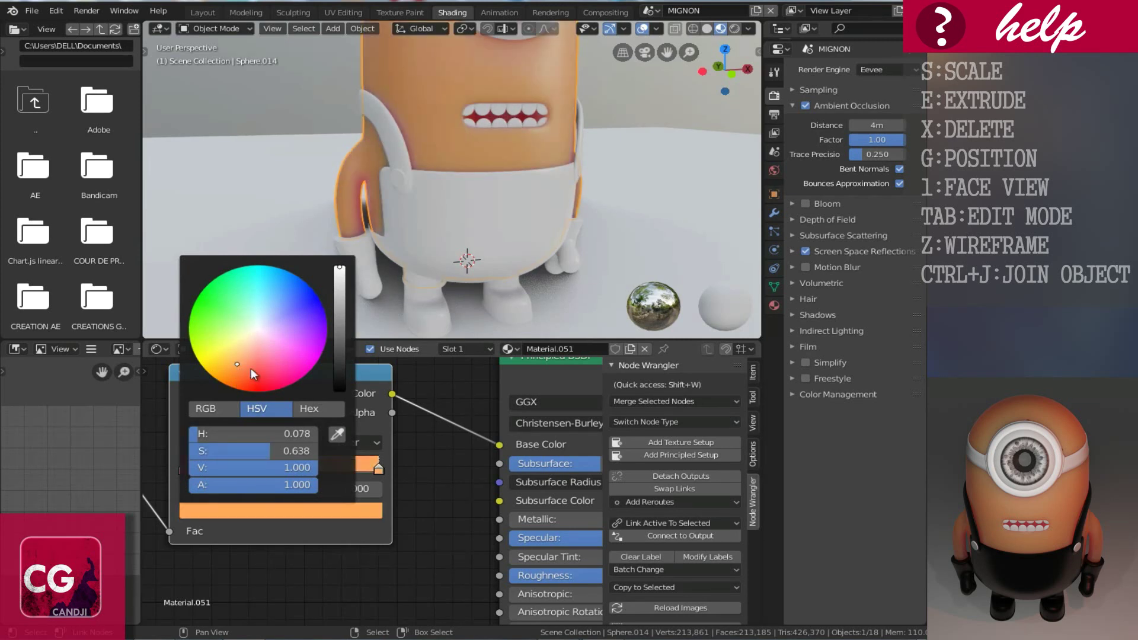
pyautogui.click(244, 350)
pyautogui.click(293, 346)
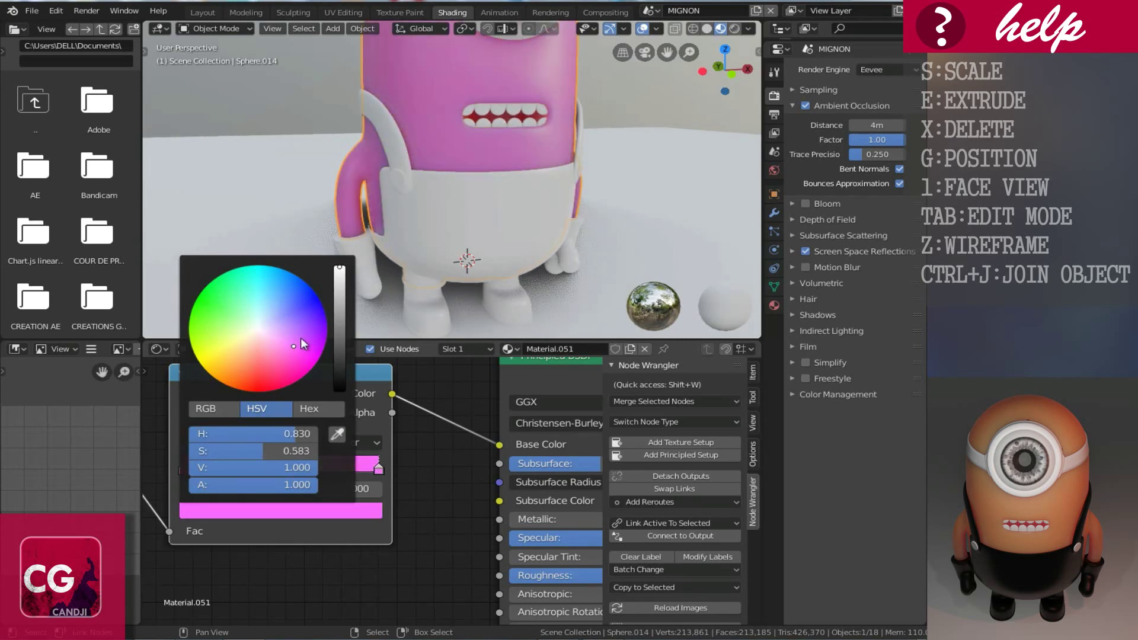
pyautogui.click(305, 329)
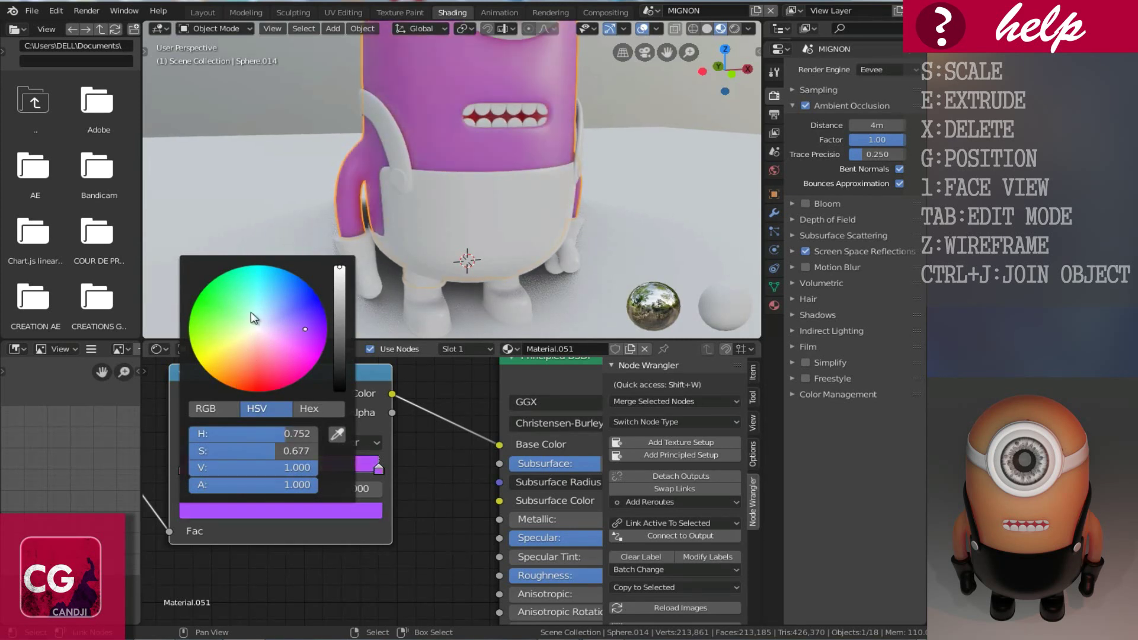
pyautogui.click(248, 381)
pyautogui.click(214, 355)
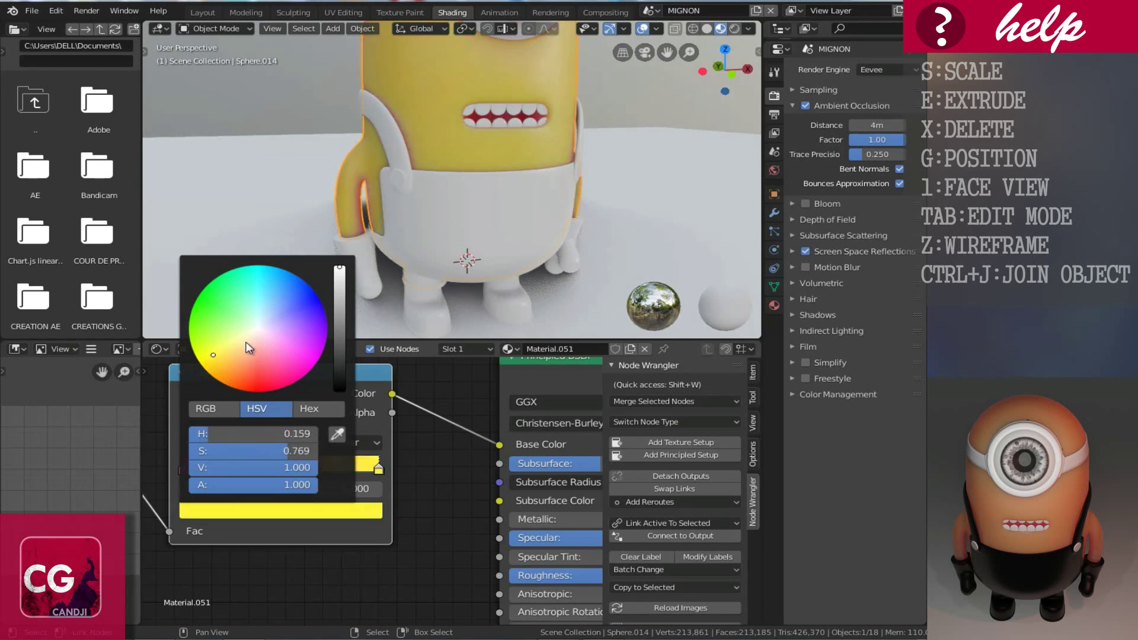
# - Try pale cream, pink, lilac and peach tints on the ColorRamp's end stop and set it to light pink
pyautogui.click(246, 342)
pyautogui.click(254, 329)
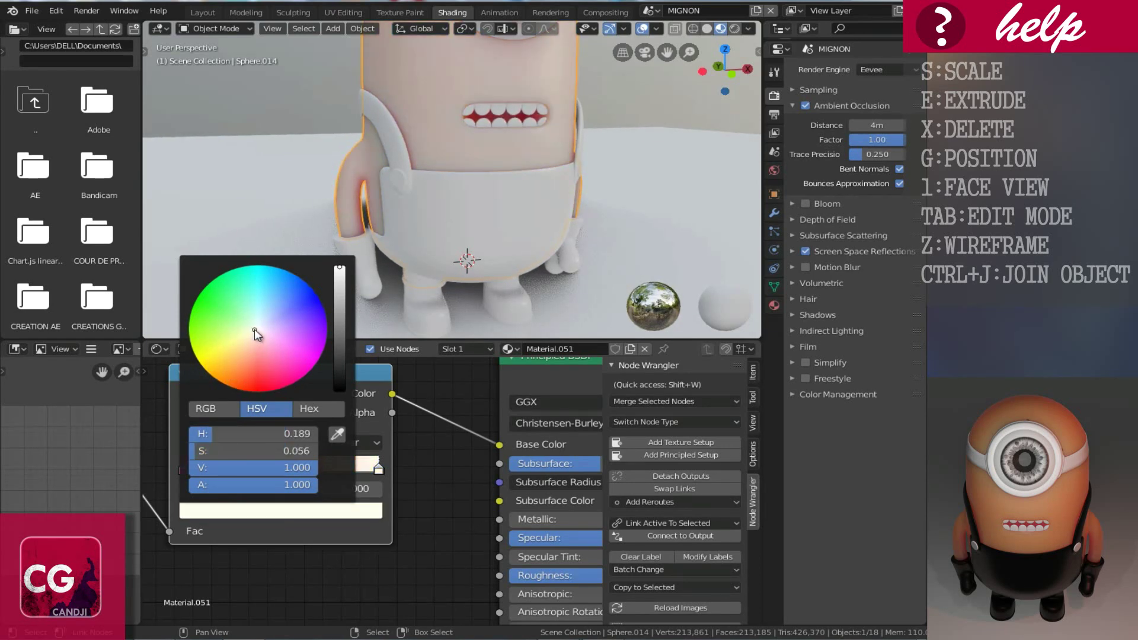
pyautogui.click(264, 353)
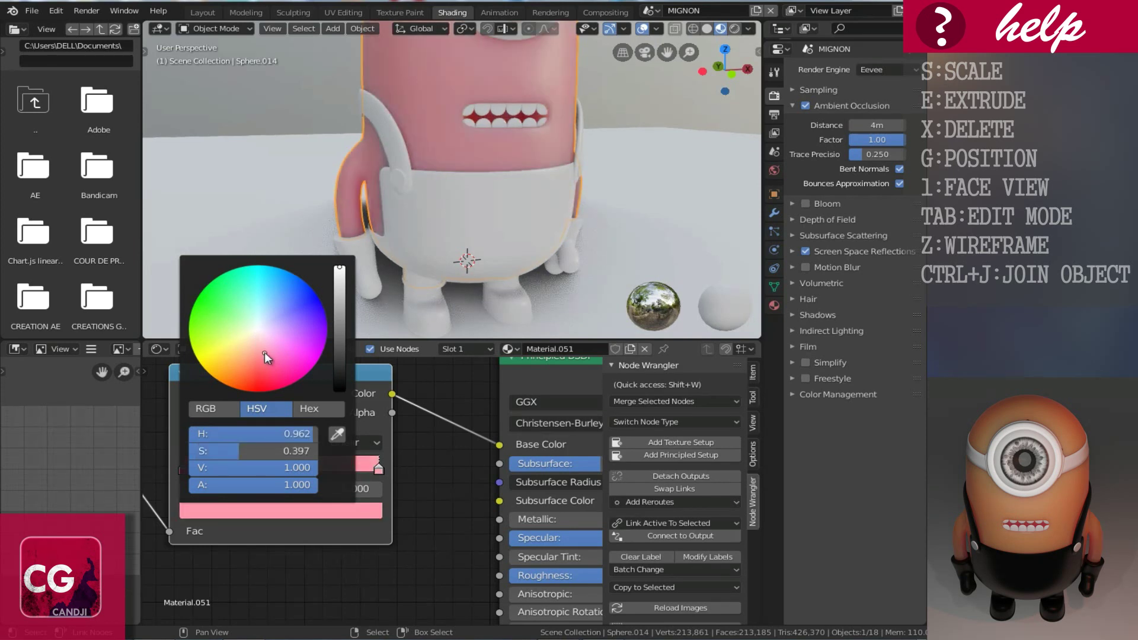
pyautogui.click(276, 349)
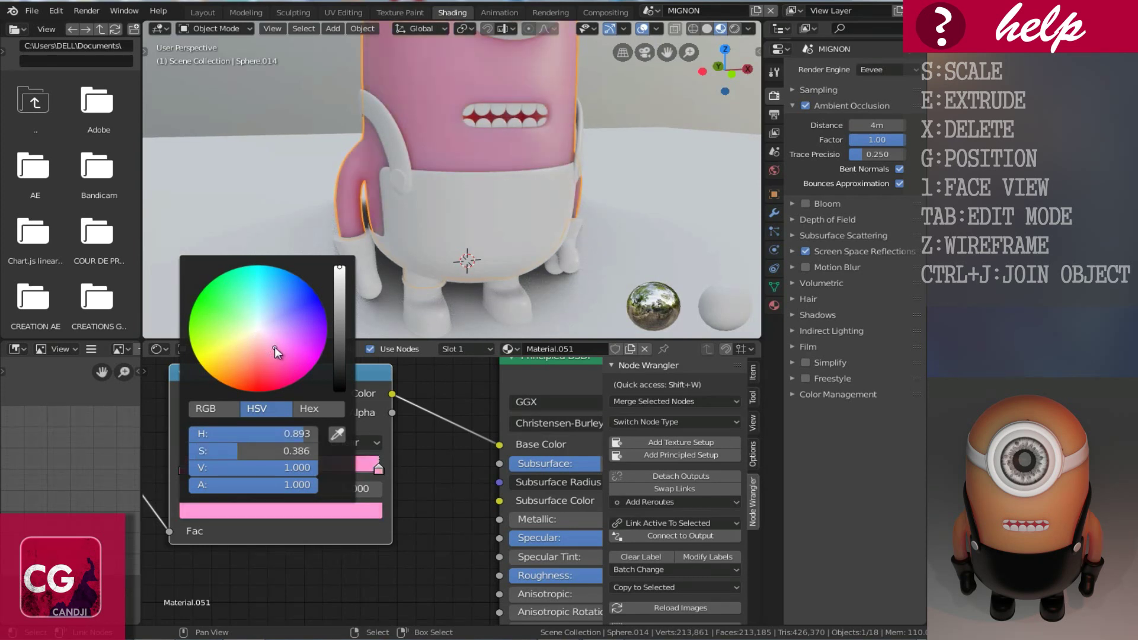
pyautogui.click(269, 328)
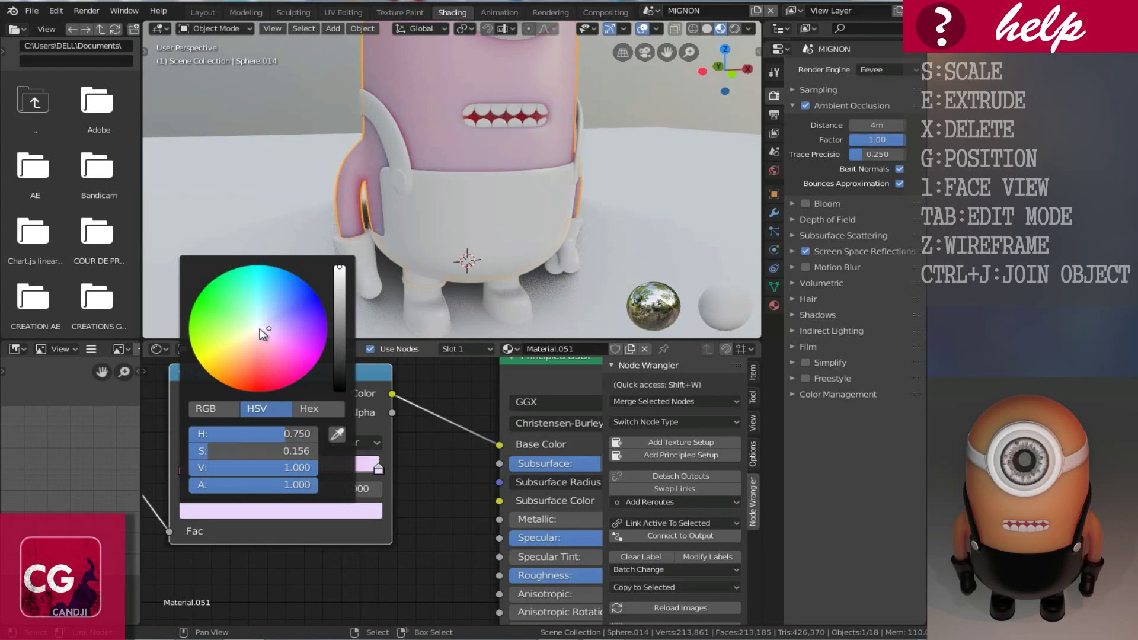
pyautogui.click(255, 339)
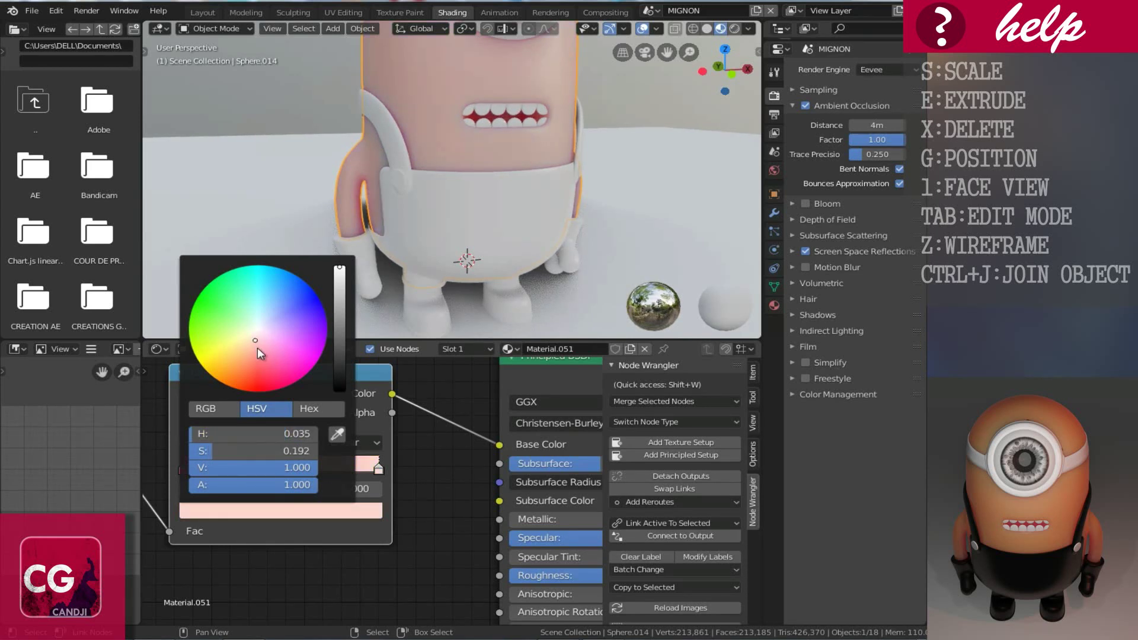
pyautogui.click(257, 347)
pyautogui.click(254, 338)
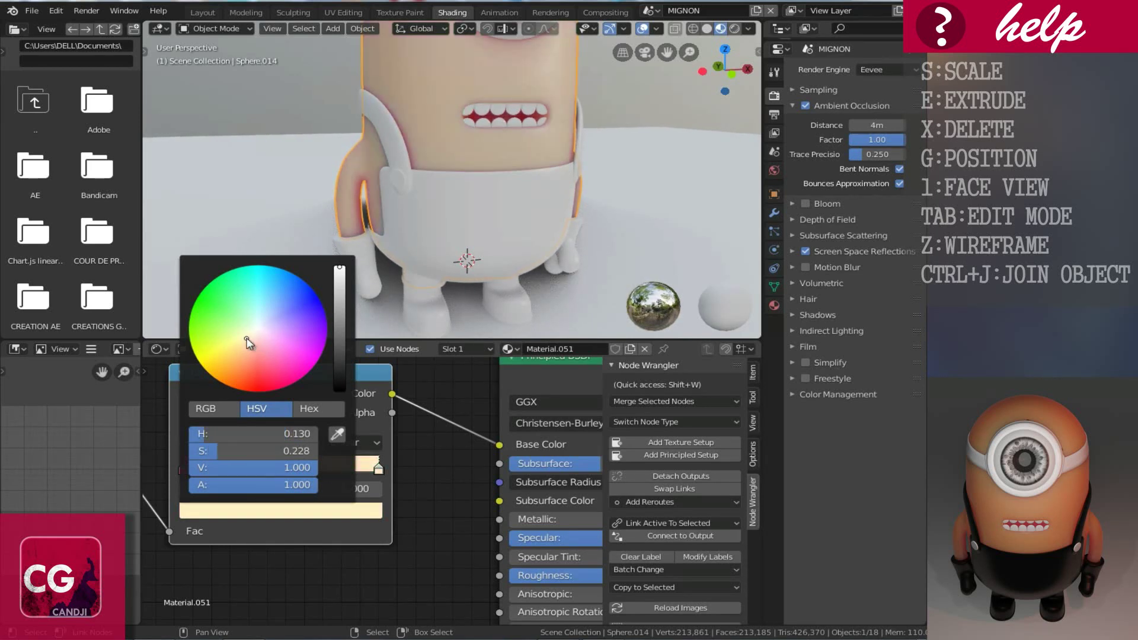
pyautogui.click(258, 342)
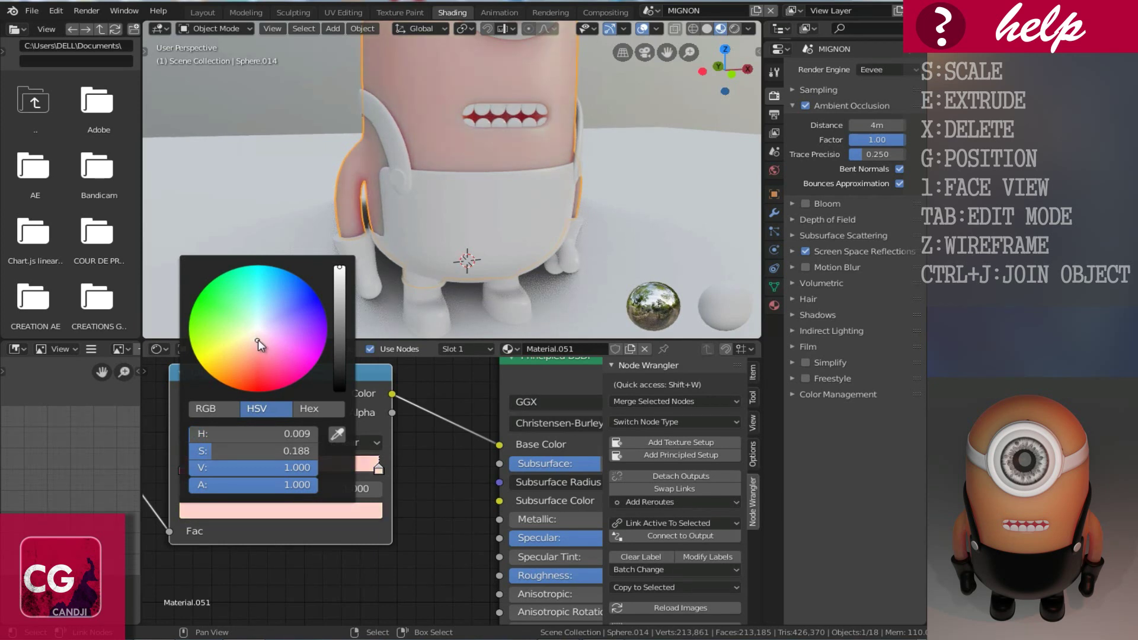
pyautogui.click(264, 342)
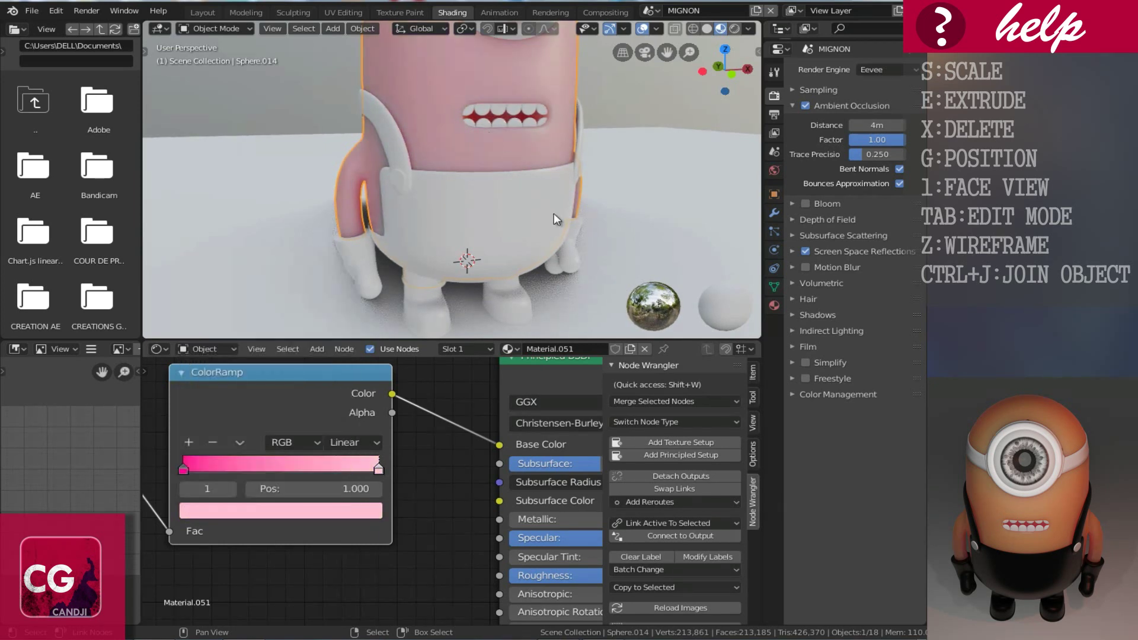
pyautogui.moveTo(379, 218); pyautogui.dragTo(472, 222, button='middle')
pyautogui.scroll(-5, 374, 214)
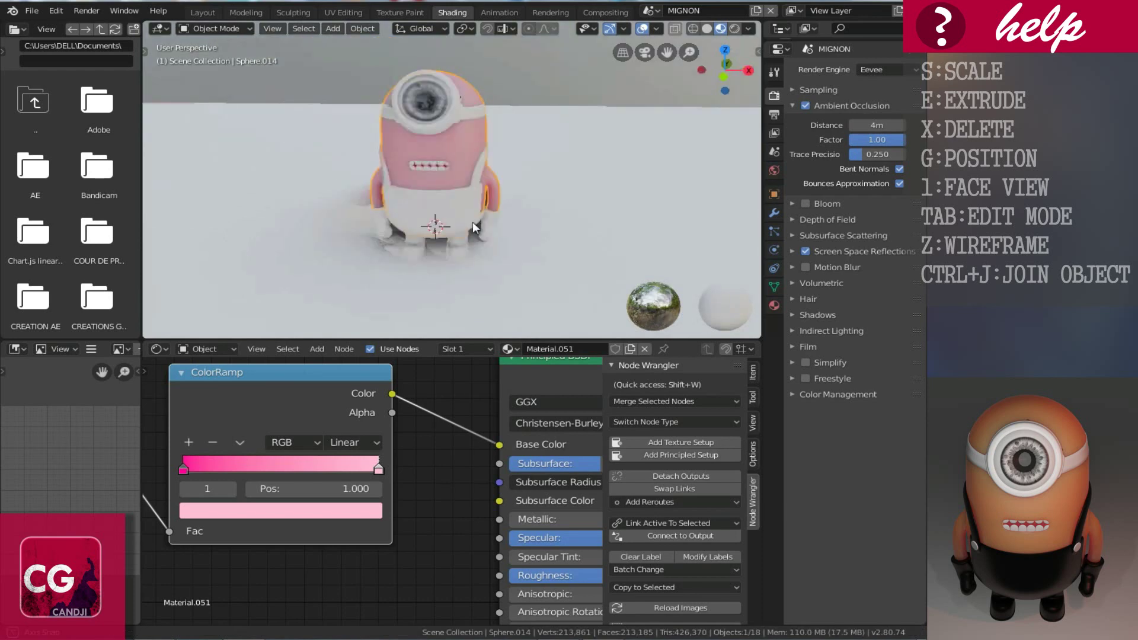
pyautogui.scroll(1, 472, 221)
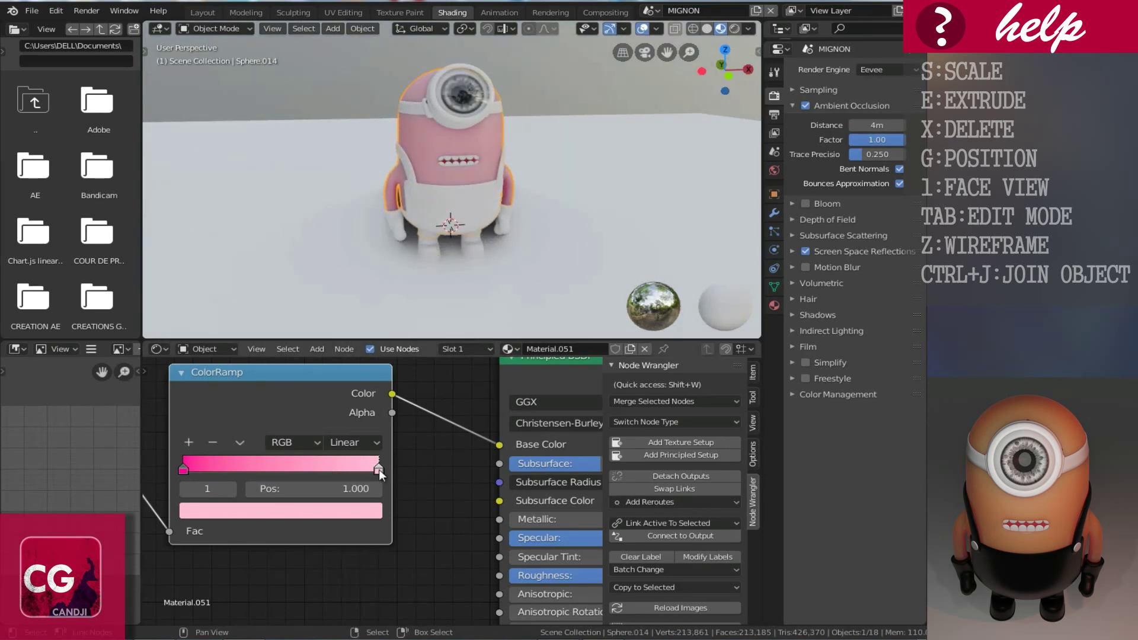
# - Try orange tints on the ColorRamp's end stop and set it to light orange with hue 0.099 and saturation 0.448
pyautogui.click(329, 510)
pyautogui.click(351, 512)
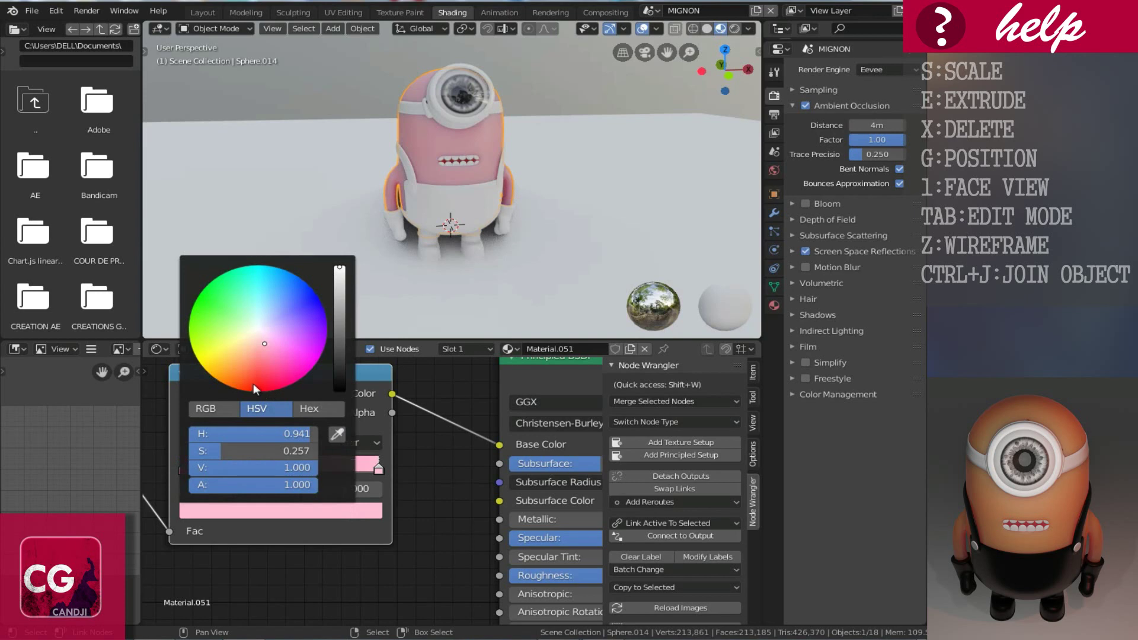
pyautogui.click(254, 383)
pyautogui.click(232, 362)
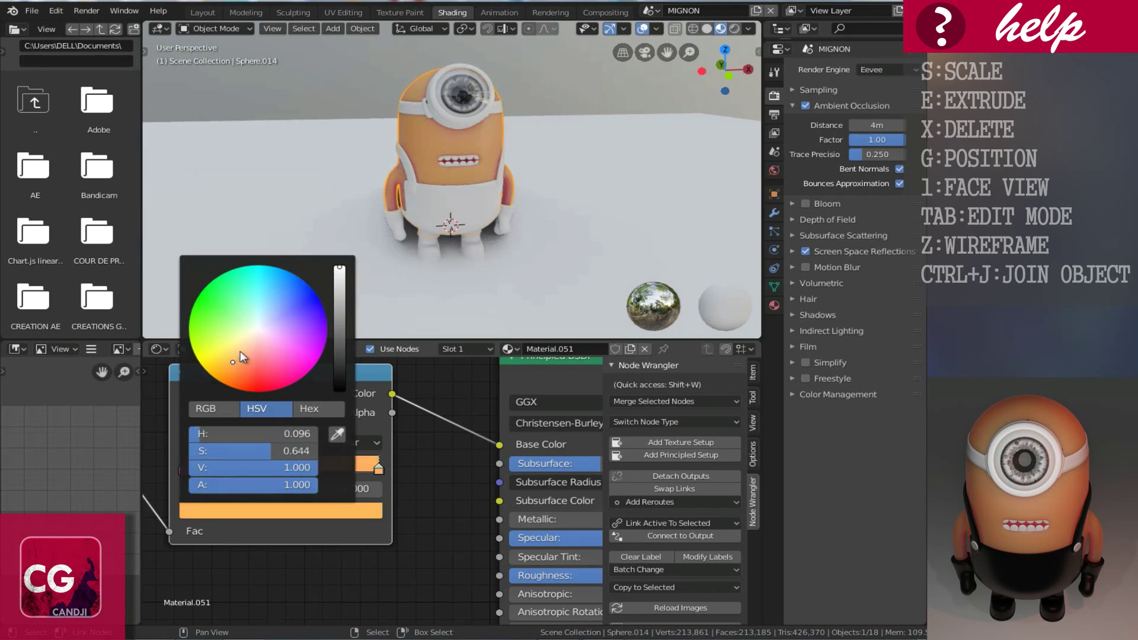
pyautogui.click(240, 352)
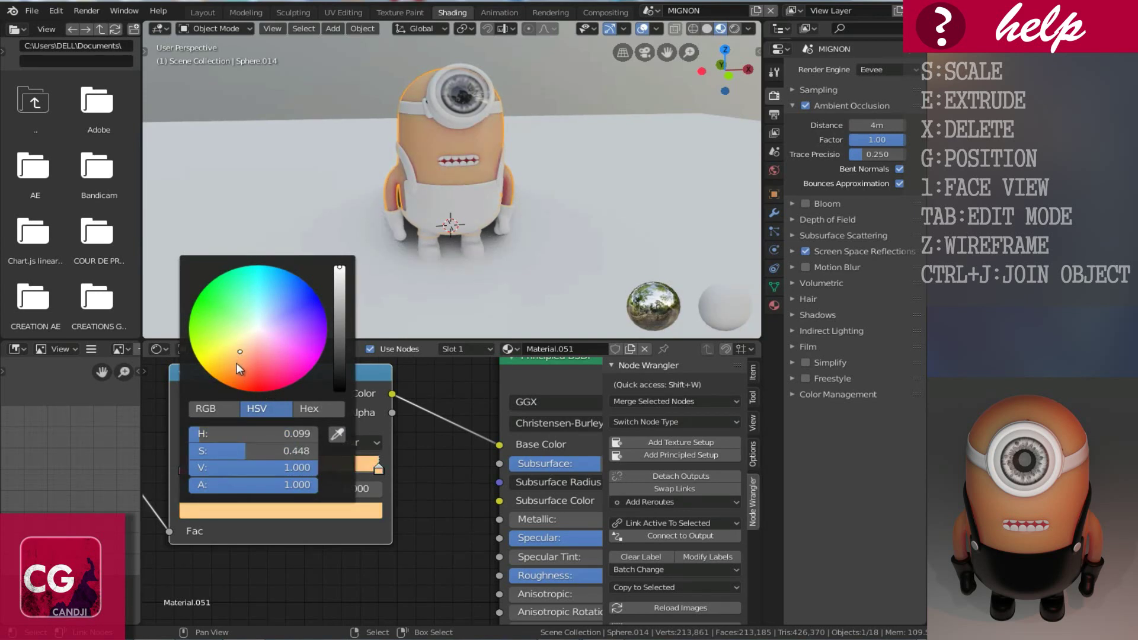
pyautogui.moveTo(529, 234); pyautogui.dragTo(557, 236, button='middle')
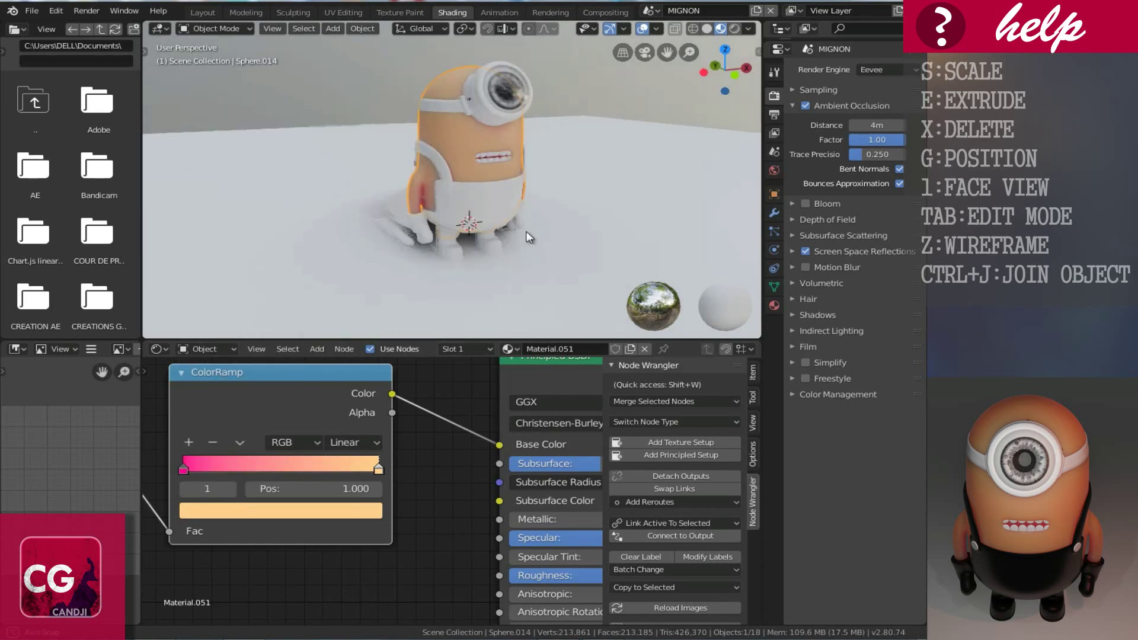
pyautogui.scroll(1, 508, 195)
pyautogui.scroll(5, 469, 225)
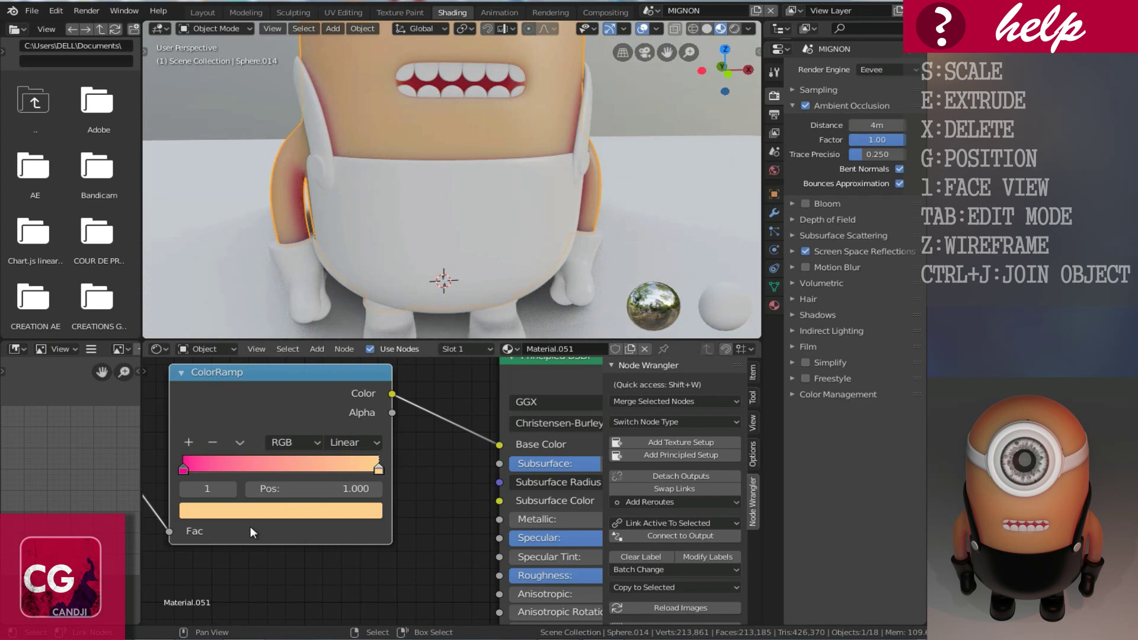
# - Set the render's Ambient Occlusion distance to 10 m and check the shading on the minion's body
pyautogui.scroll(-2, 458, 535)
pyautogui.moveTo(458, 534); pyautogui.dragTo(375, 533, button='middle')
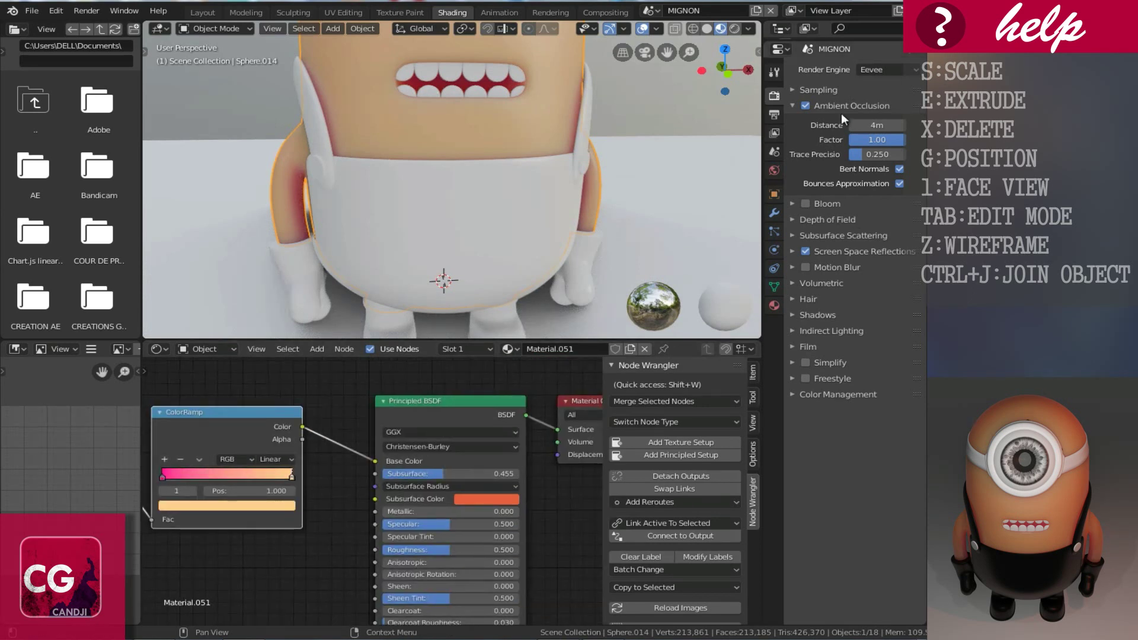
pyautogui.click(876, 124)
pyautogui.write('10')
pyautogui.press('Return')
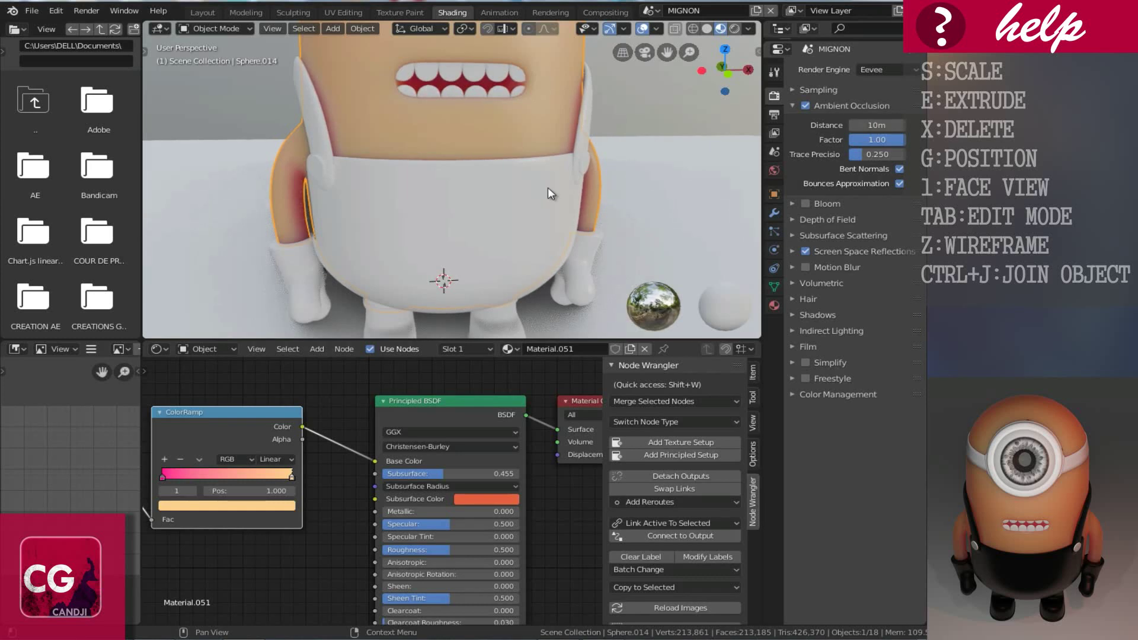
pyautogui.scroll(-3, 548, 187)
pyautogui.scroll(3, 505, 169)
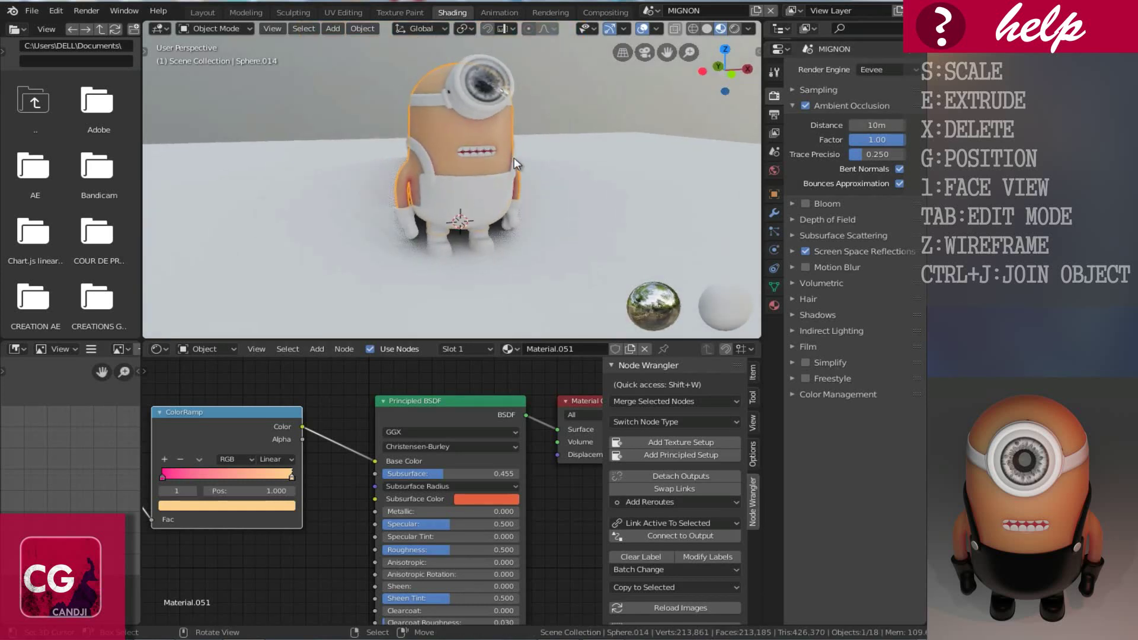
pyautogui.moveTo(454, 171); pyautogui.dragTo(492, 217, button='middle')
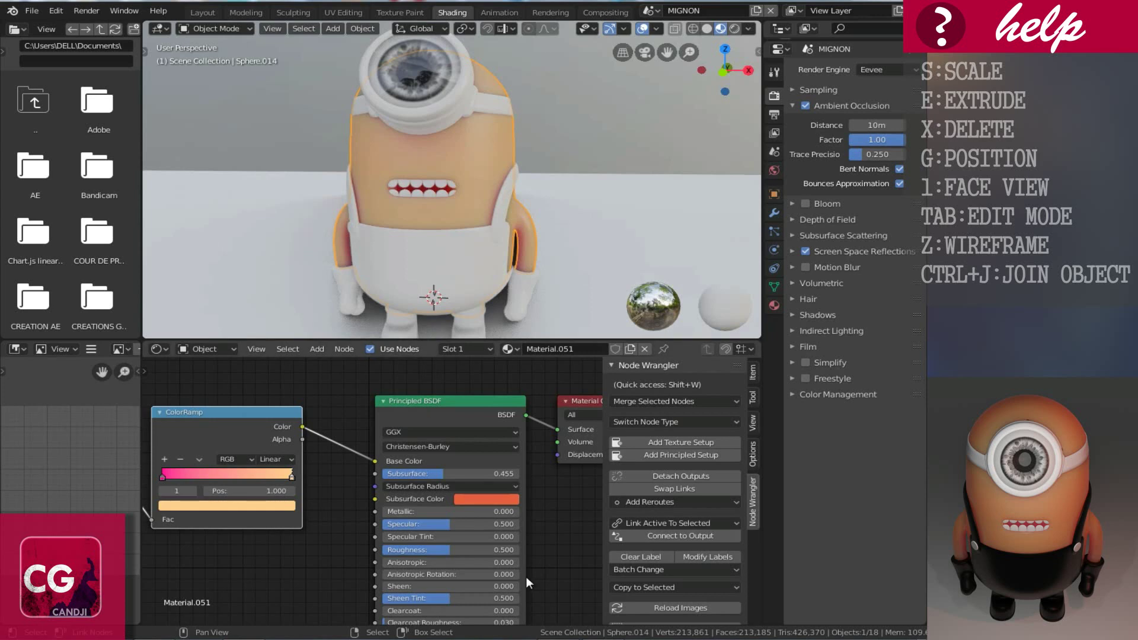
# - Set the skin material's roughness to 0 and its subsurface amount to 0.668 on the Principled BSDF node
pyautogui.moveTo(521, 528); pyautogui.dragTo(493, 461, button='middle')
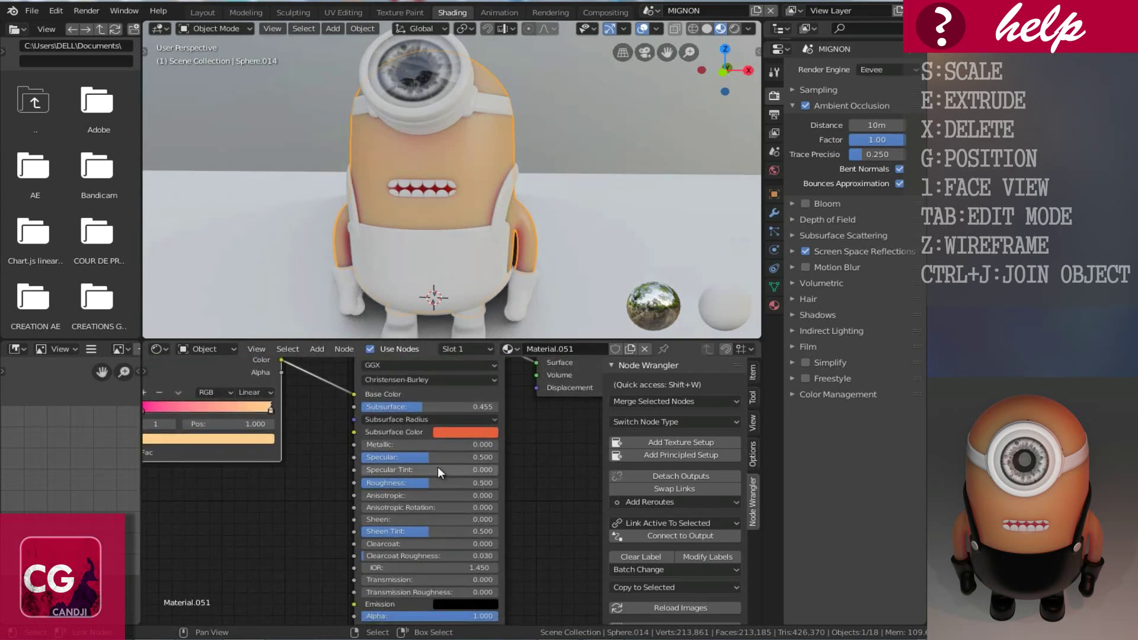
pyautogui.scroll(2, 466, 491)
pyautogui.moveTo(432, 478); pyautogui.dragTo(263, 478)
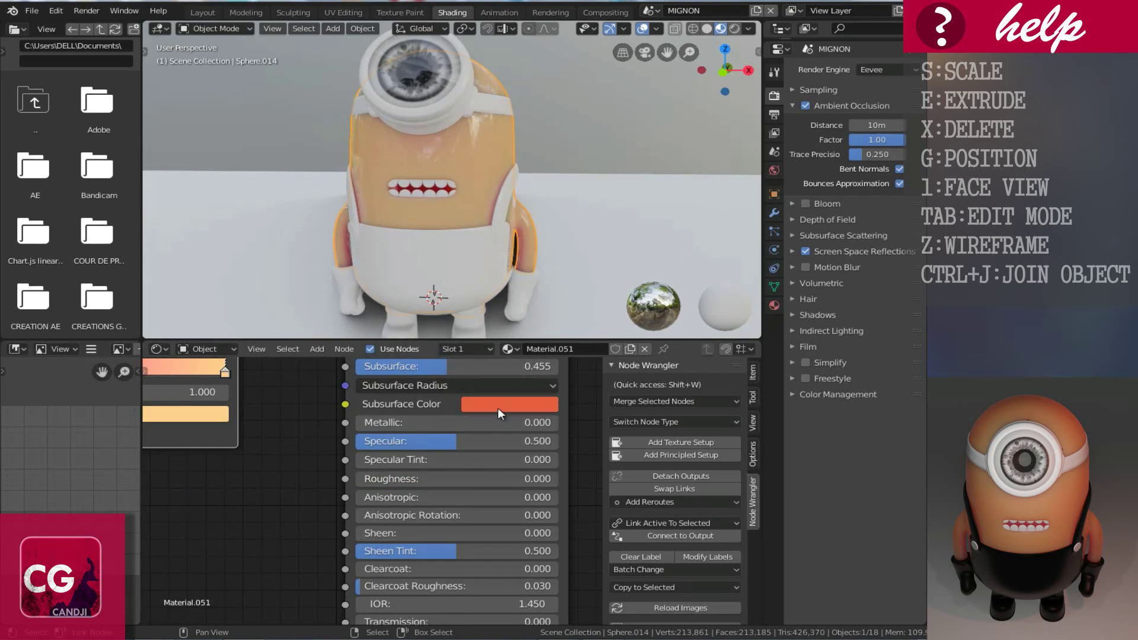
pyautogui.moveTo(477, 428); pyautogui.dragTo(464, 472, button='middle')
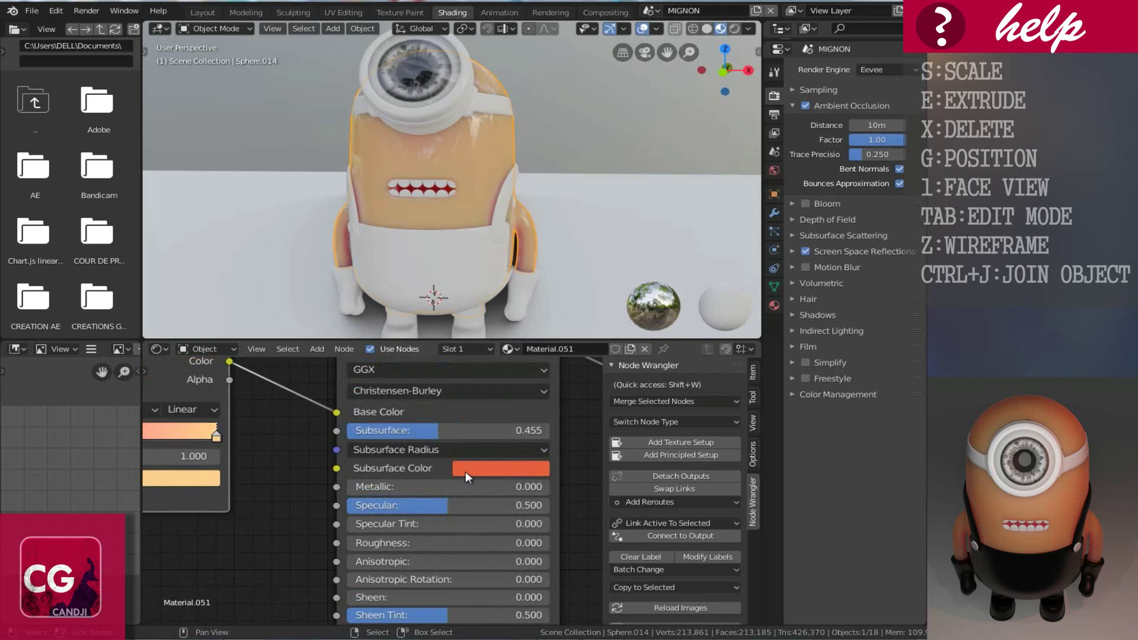
pyautogui.moveTo(436, 432); pyautogui.dragTo(478, 436)
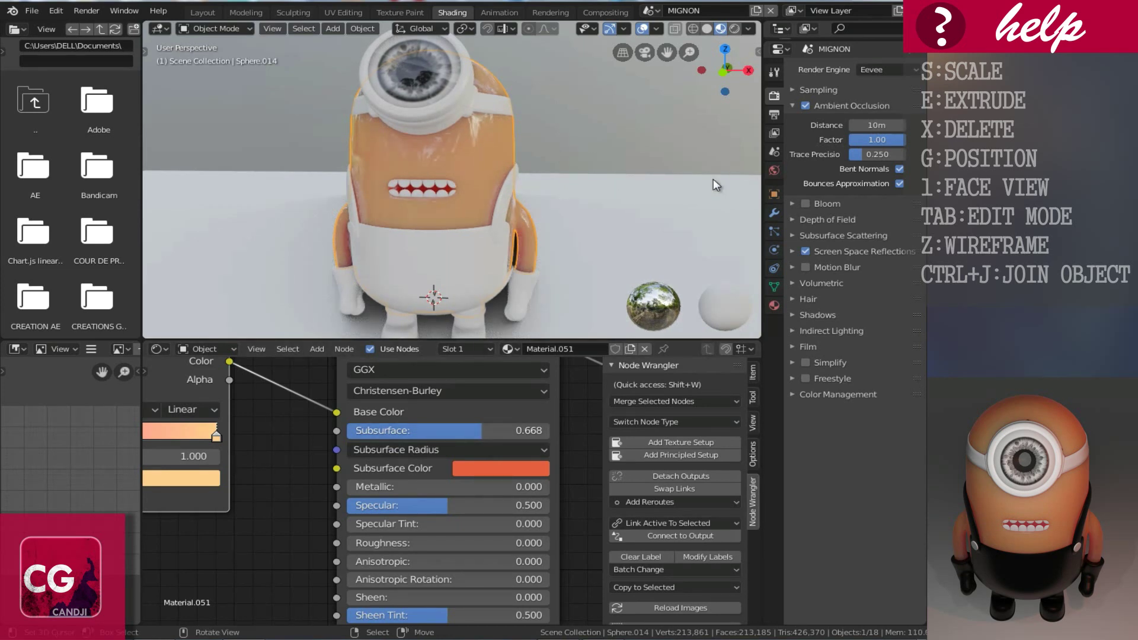
# - Turn Ambient Occlusion off and back on to compare its effect on the minion's shading
pyautogui.click(805, 105)
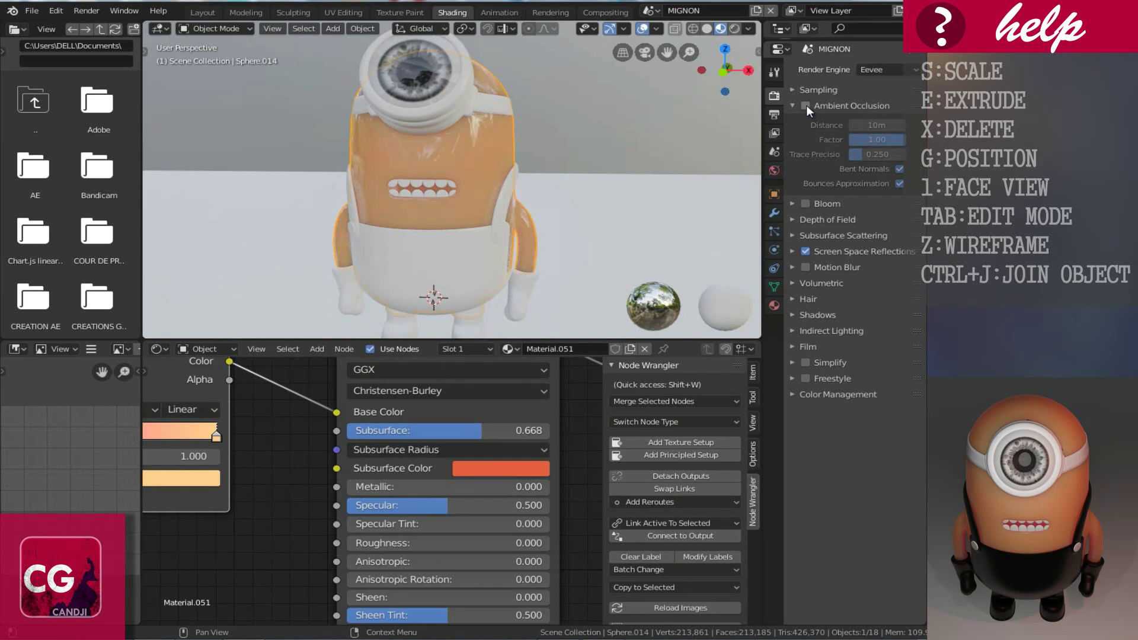
pyautogui.click(806, 105)
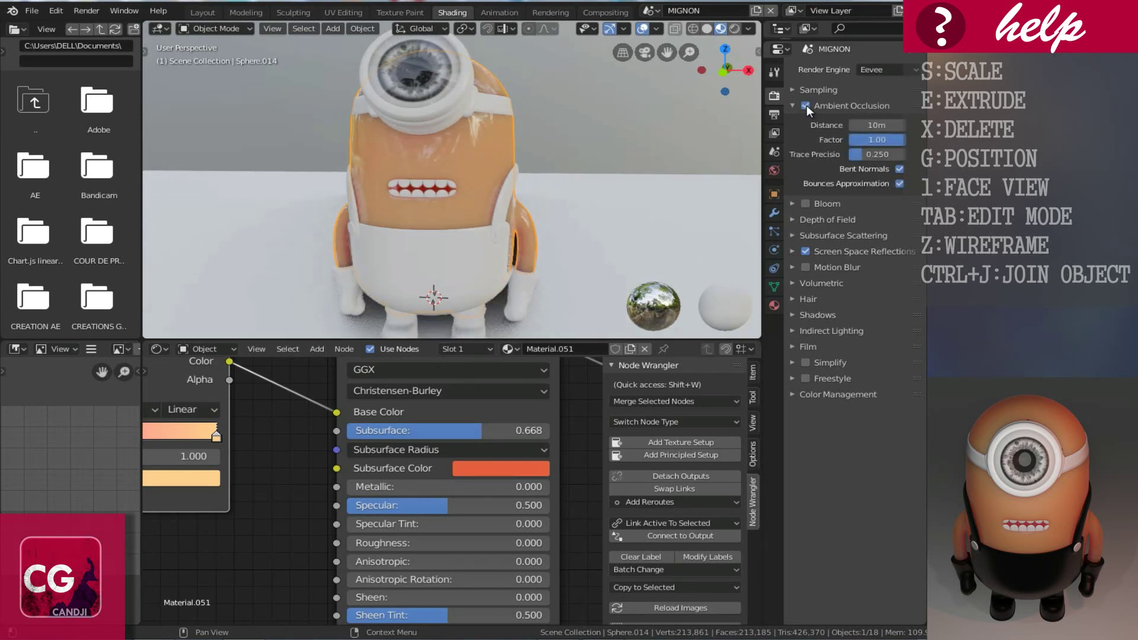
pyautogui.moveTo(446, 243); pyautogui.dragTo(478, 242, button='middle')
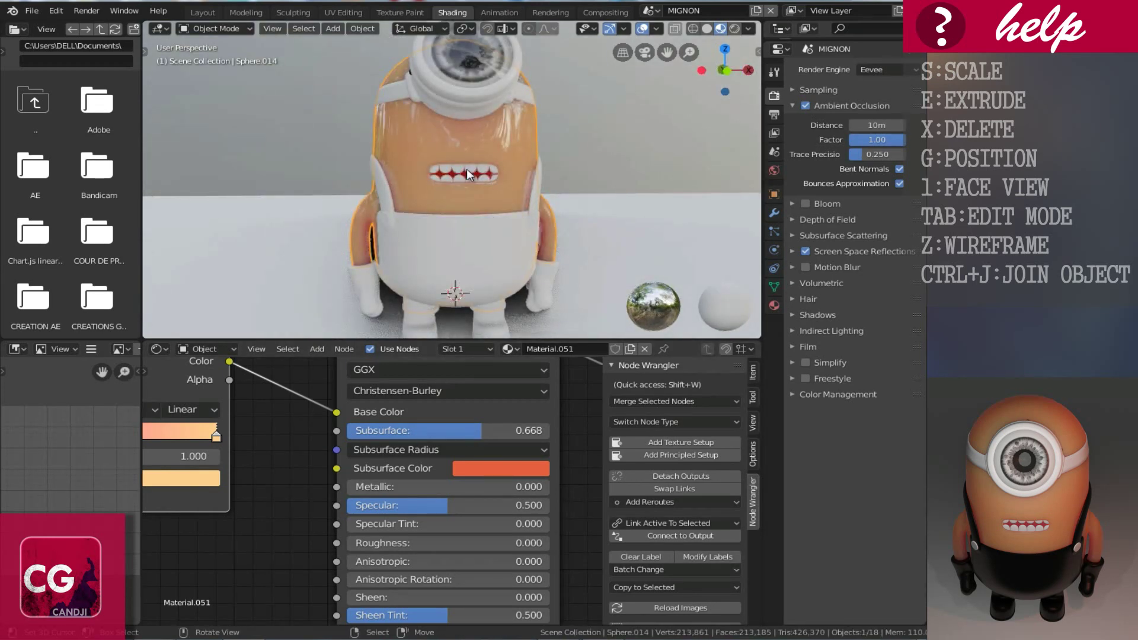
# - Select the minion's white overalls and create a new material for them
pyautogui.moveTo(352, 148); pyautogui.dragTo(566, 225, button='middle')
pyautogui.click(563, 224)
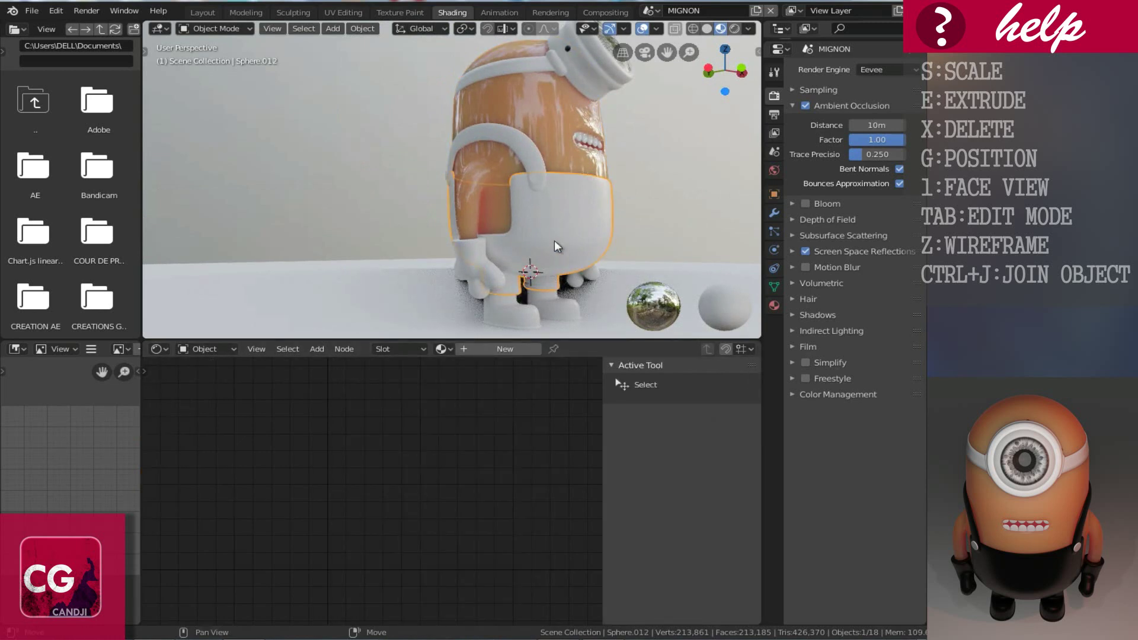
pyautogui.moveTo(521, 264); pyautogui.dragTo(474, 301, button='middle')
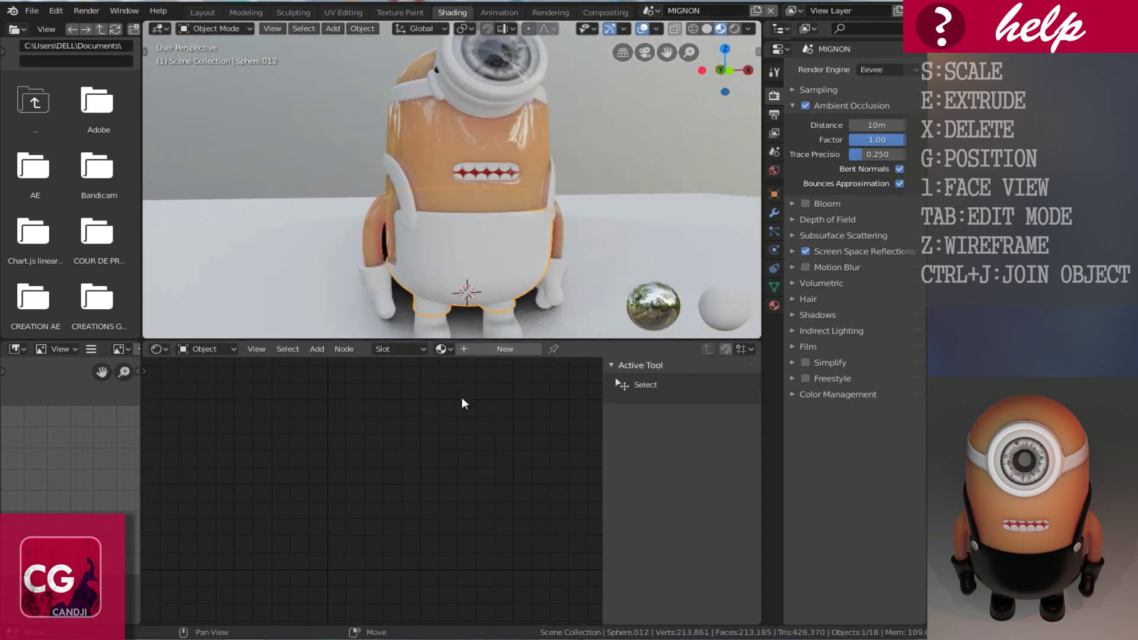
pyautogui.moveTo(485, 412); pyautogui.dragTo(490, 419, button='middle')
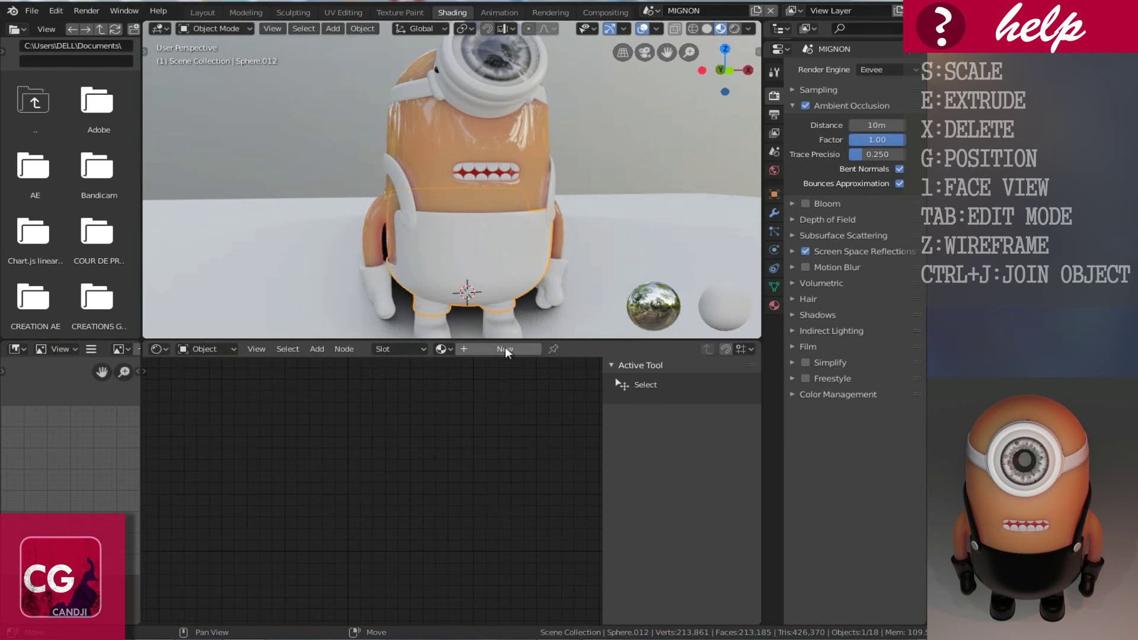
pyautogui.click(475, 349)
# - Set the overalls material's base color to black and its roughness to 0.409
pyautogui.scroll(2, 454, 489)
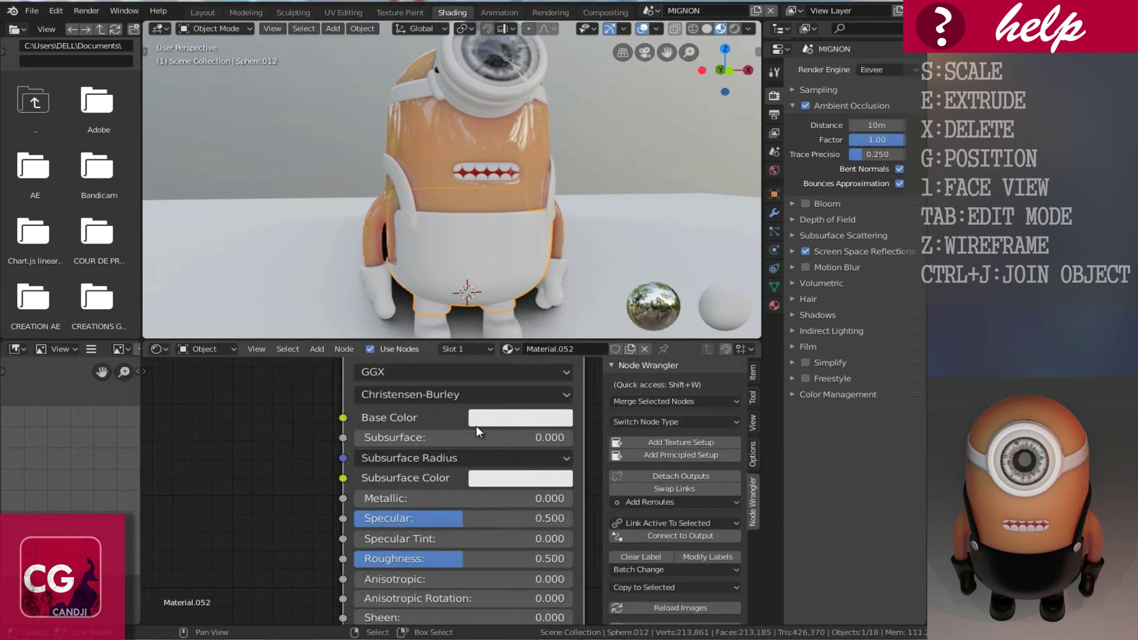
pyautogui.click(508, 420)
pyautogui.moveTo(640, 208); pyautogui.dragTo(638, 415)
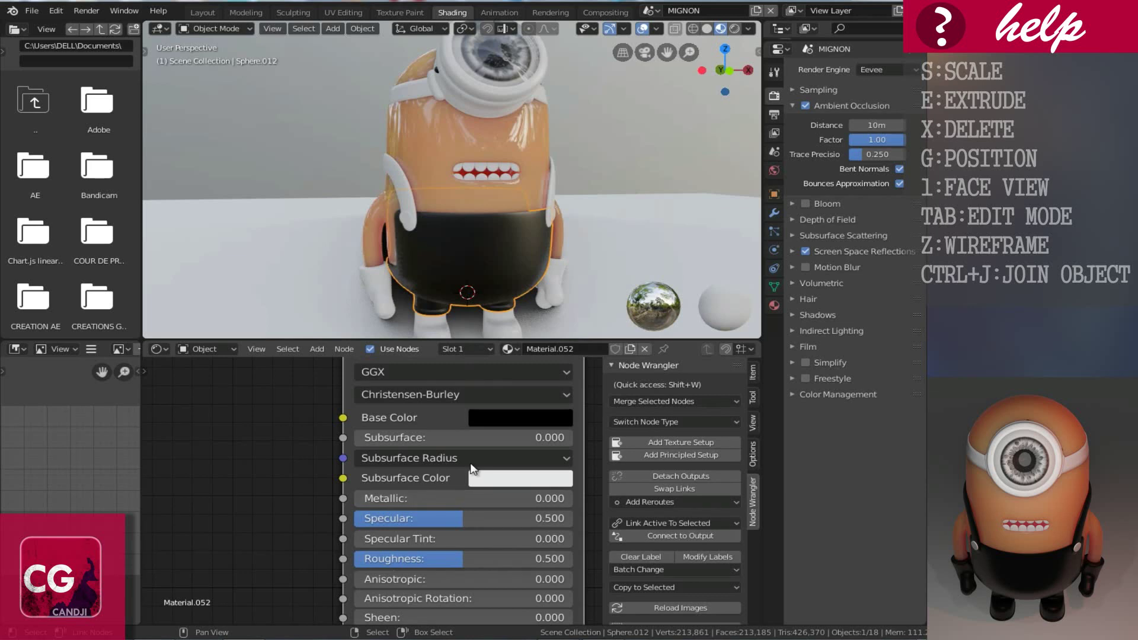
pyautogui.moveTo(441, 556); pyautogui.dragTo(426, 535, button='middle')
pyautogui.moveTo(436, 534); pyautogui.dragTo(412, 541)
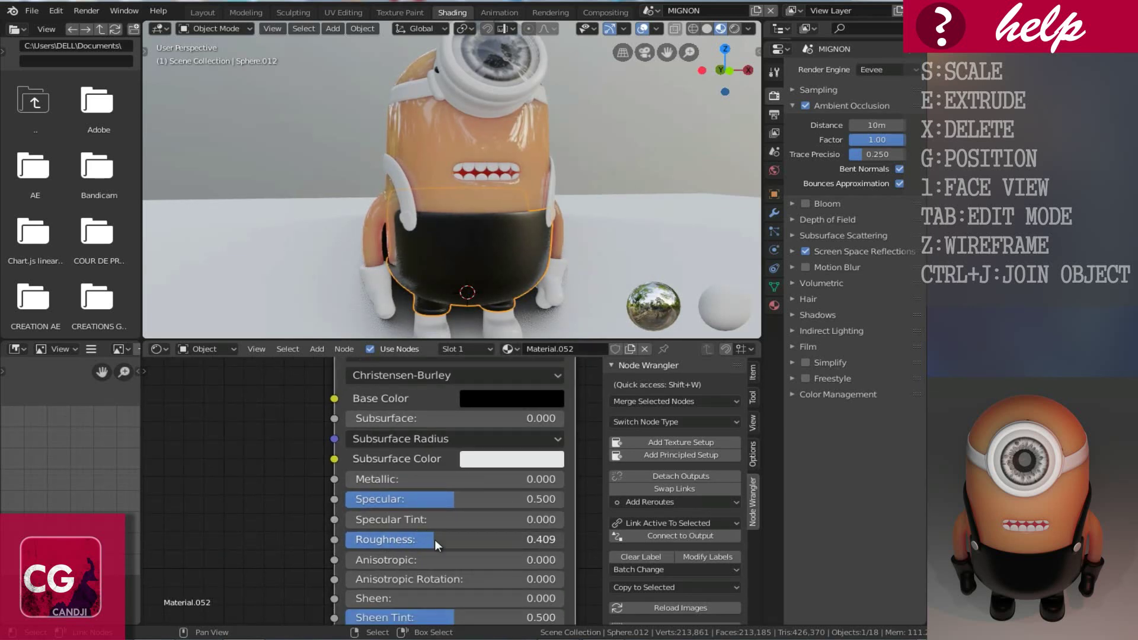
# - Rename the overalls' black material to M
pyautogui.click(562, 347)
pyautogui.hotkey('ctrl', 'a')
pyautogui.press('BackSpace')
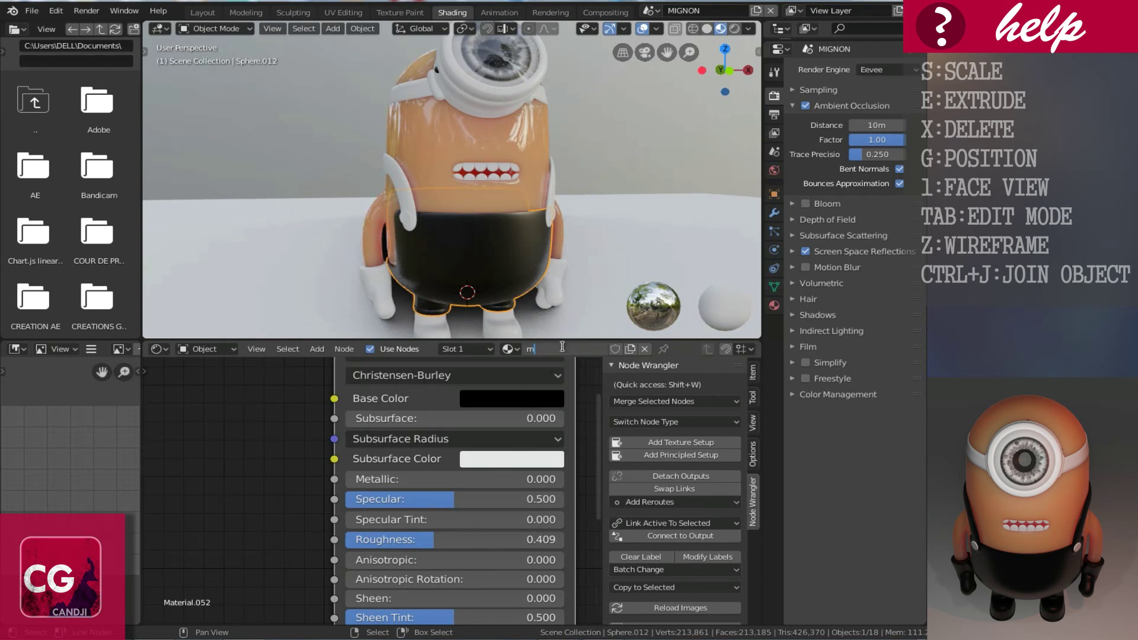
pyautogui.moveTo(541, 347); pyautogui.dragTo(522, 348)
pyautogui.press('BackSpace')
pyautogui.write('M')
pyautogui.press('Return')
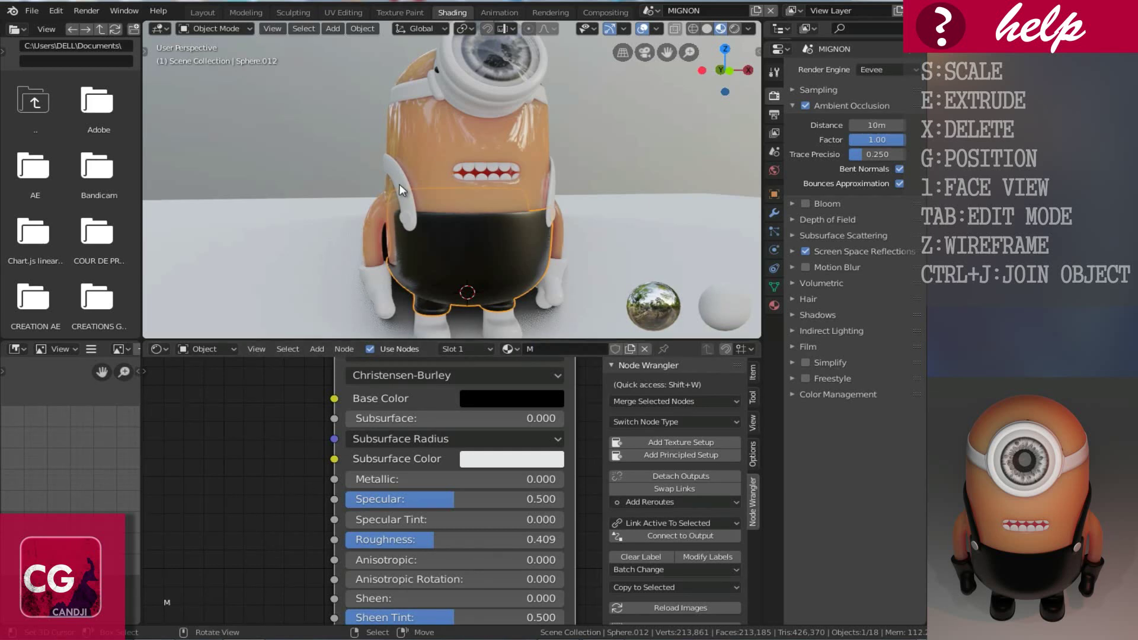
# - Assign the existing black material M to the minion's shoes
pyautogui.moveTo(577, 257); pyautogui.dragTo(557, 261, button='middle')
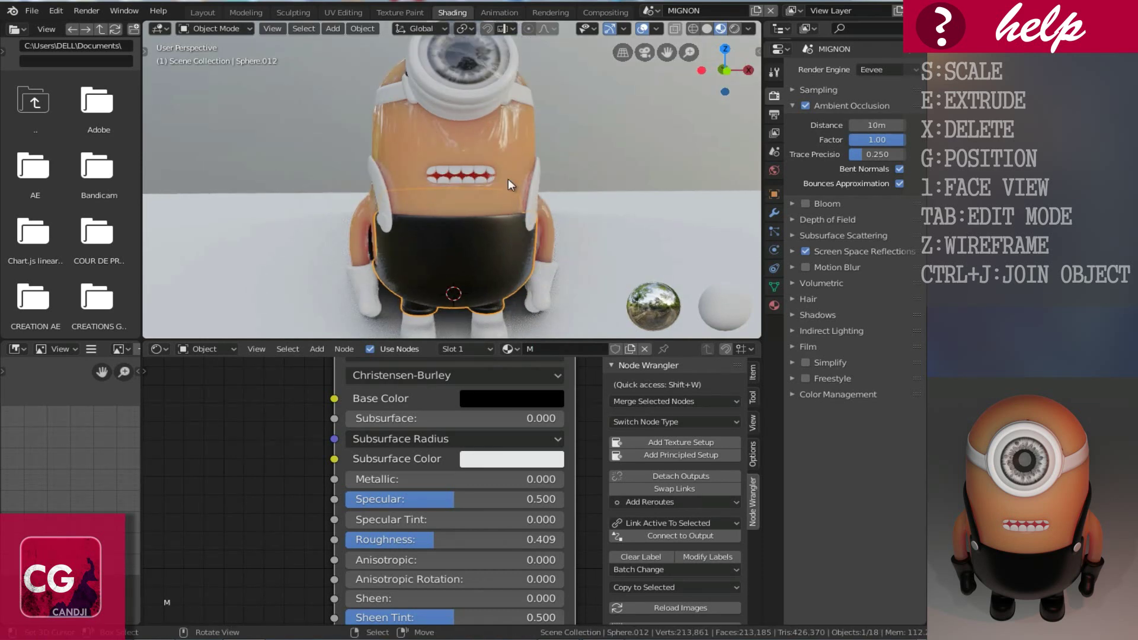
pyautogui.click(411, 323)
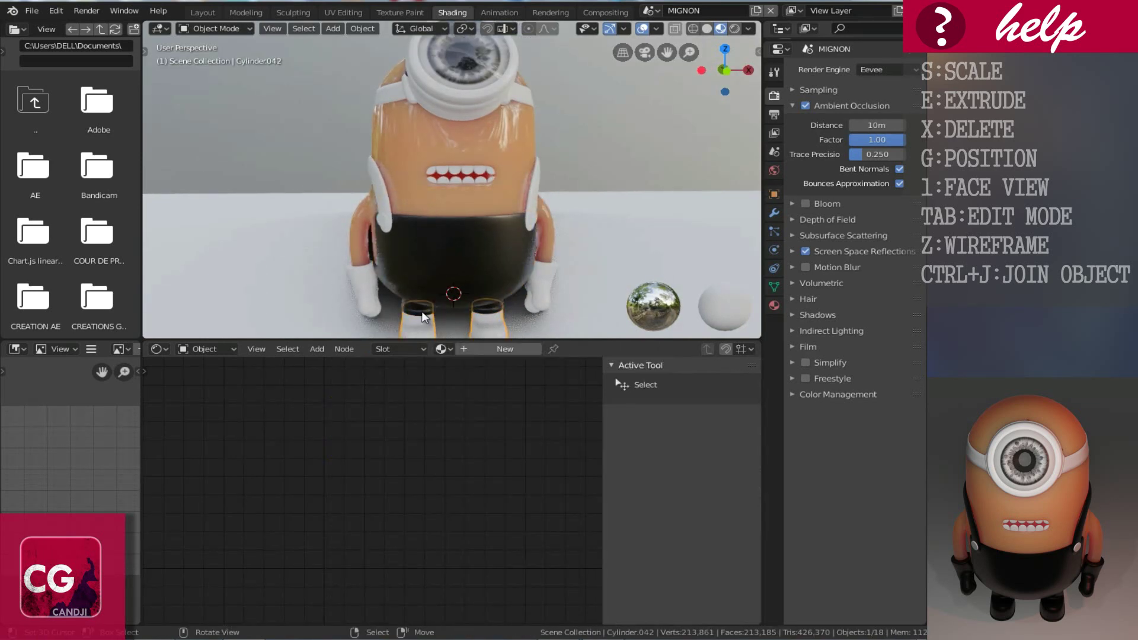
pyautogui.click(442, 349)
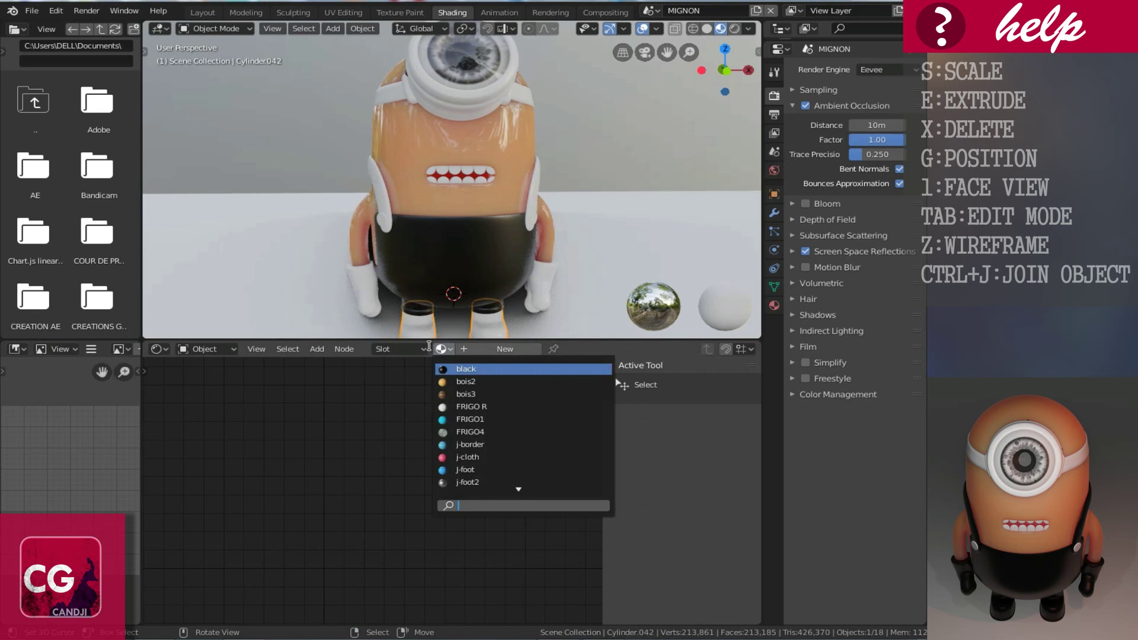
pyautogui.write('m')
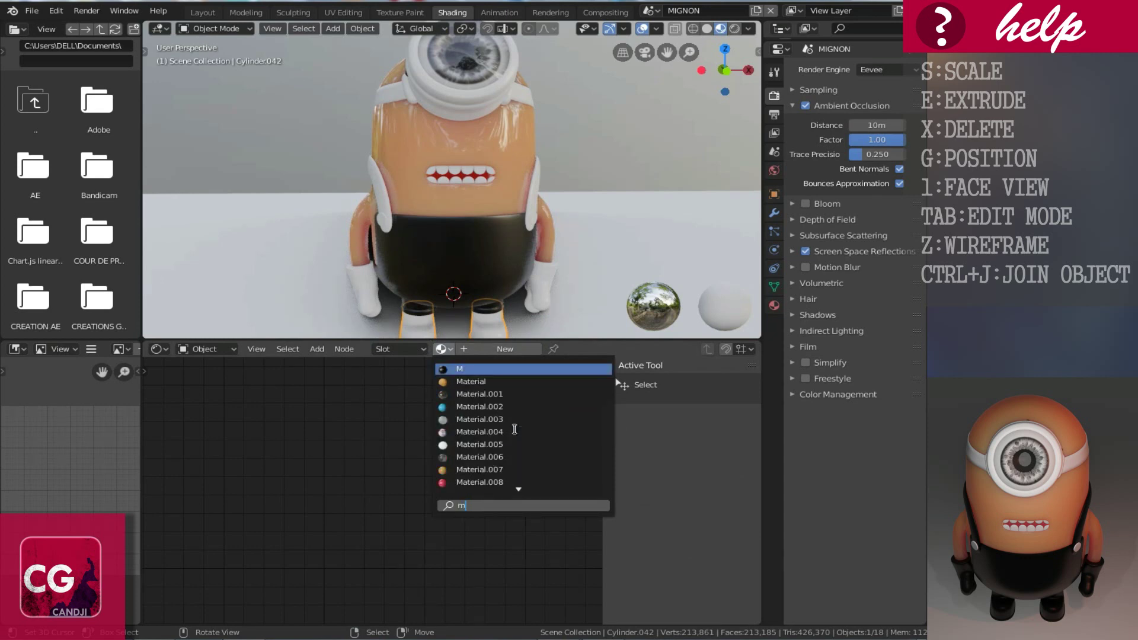
pyautogui.click(466, 369)
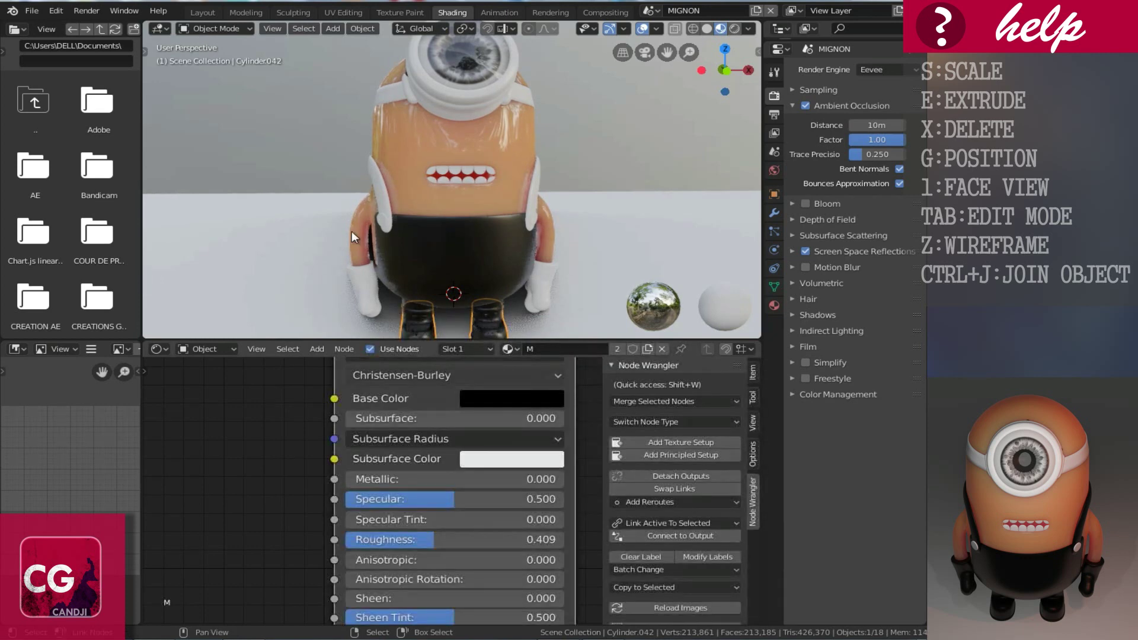
# - Assign the existing black material M to the minion's gloves
pyautogui.click(363, 289)
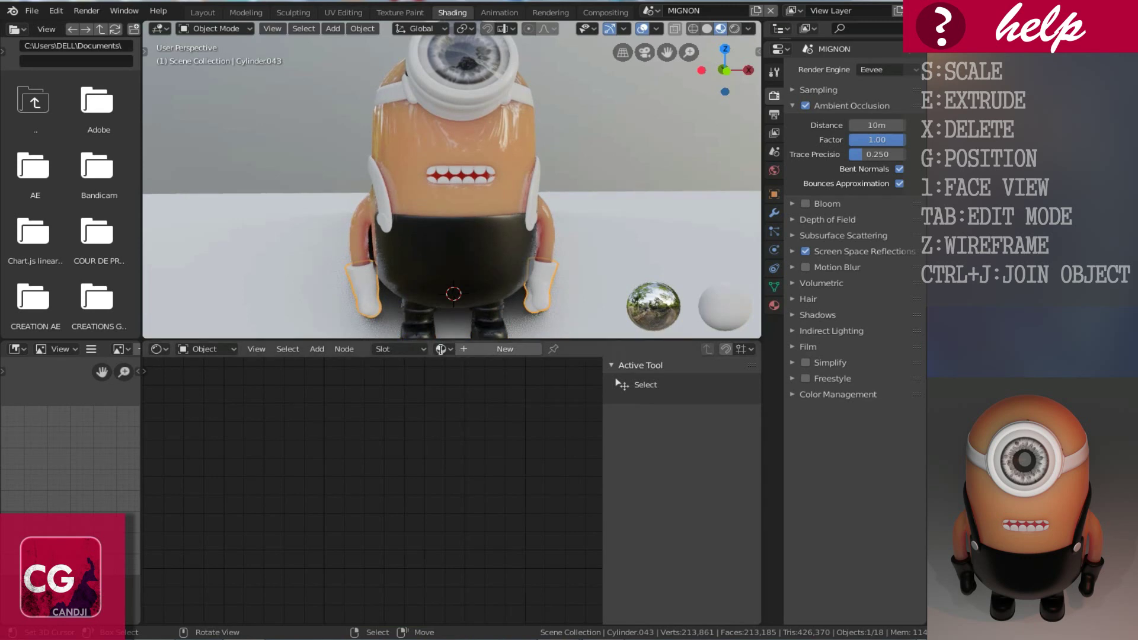
pyautogui.click(442, 349)
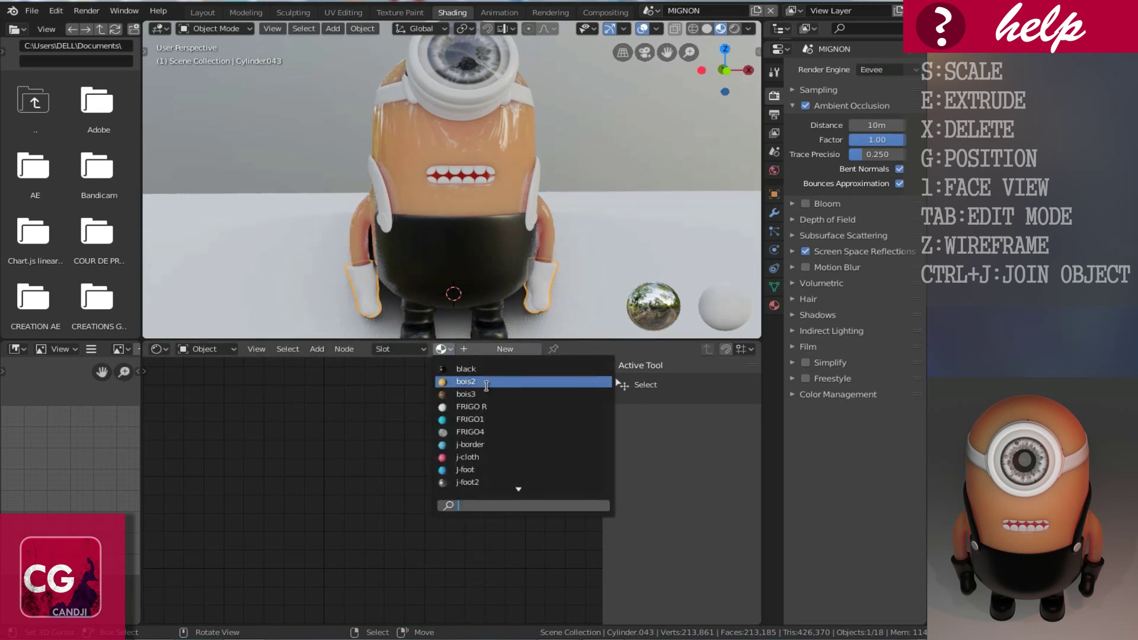
pyautogui.write('m')
pyautogui.click(481, 369)
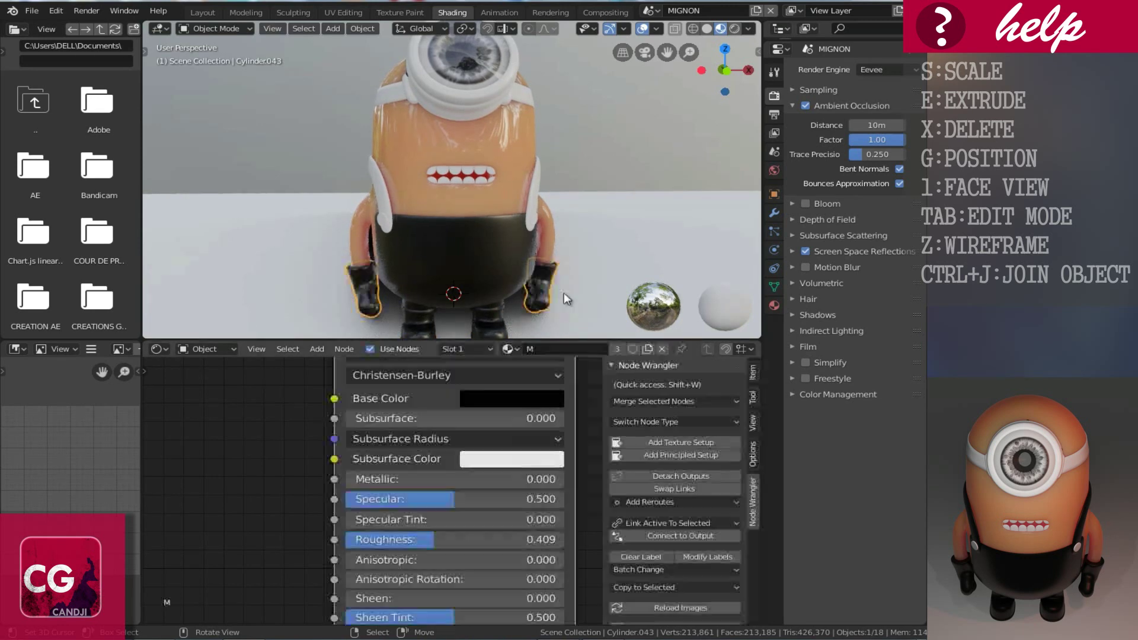
# - Assign the existing black material M to the overalls' shoulder straps
pyautogui.moveTo(525, 187); pyautogui.dragTo(518, 195, button='middle')
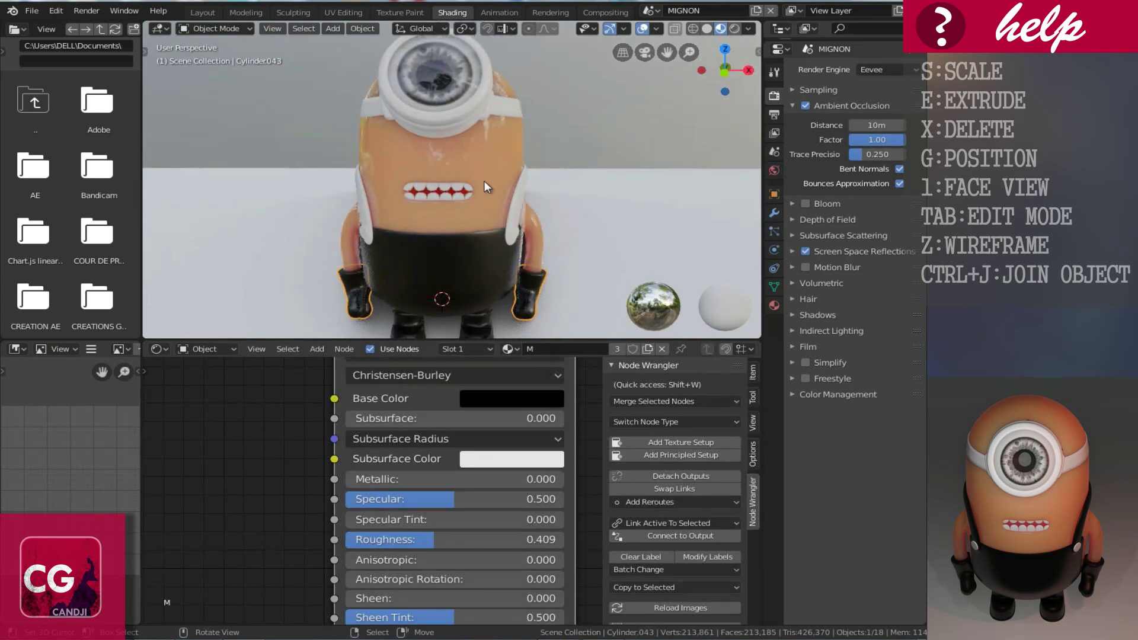
pyautogui.click(358, 211)
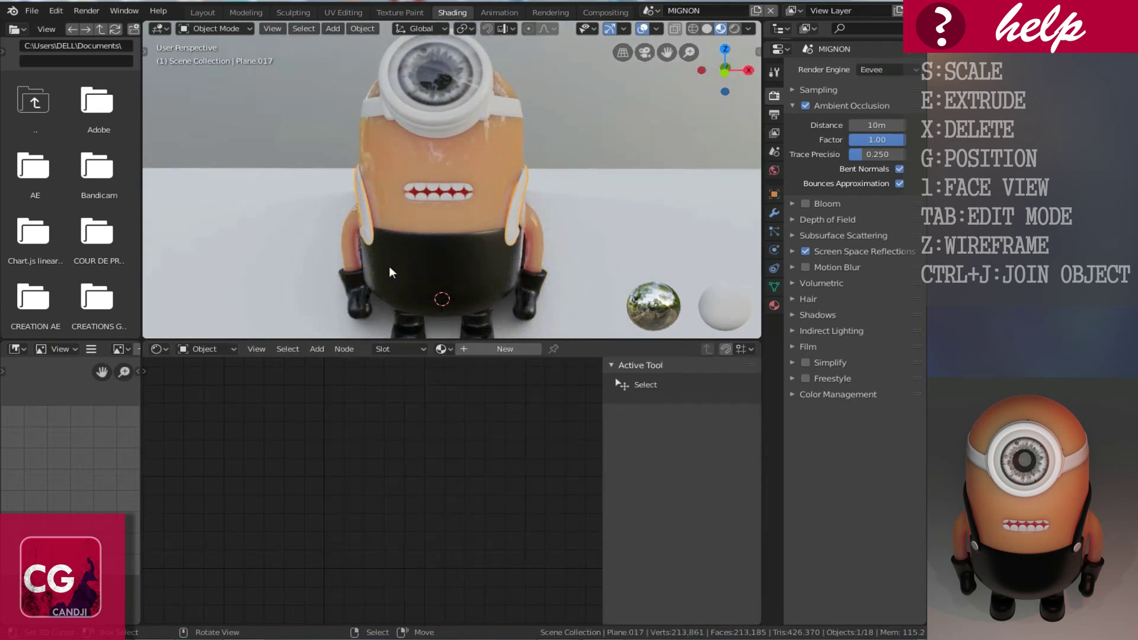
pyautogui.click(441, 350)
pyautogui.write('m')
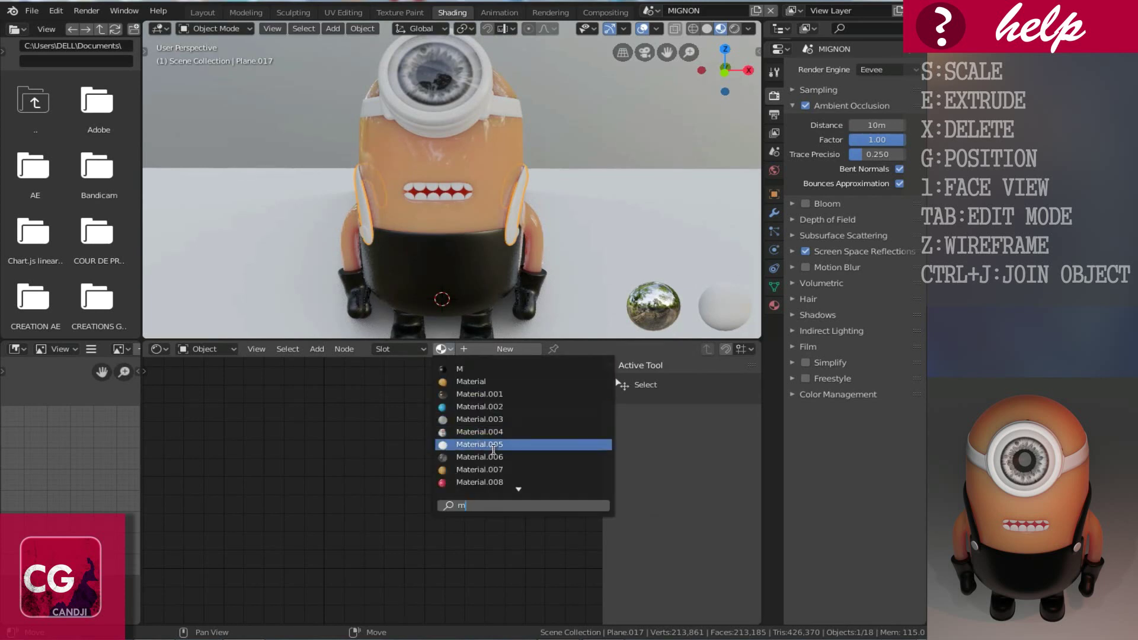
pyautogui.click(472, 371)
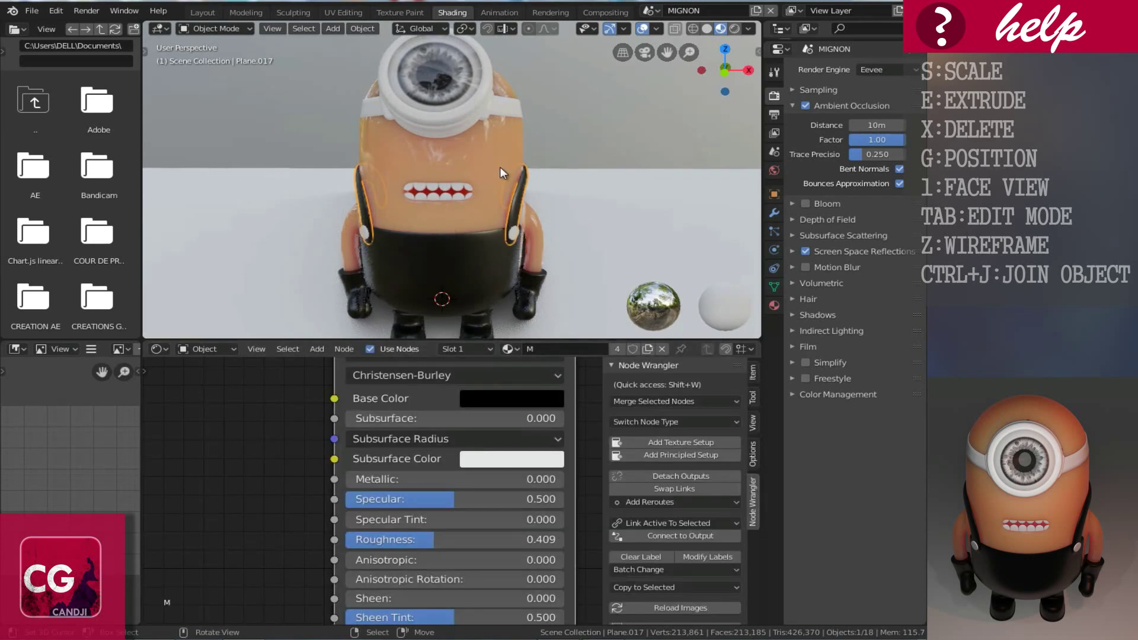
pyautogui.moveTo(546, 181); pyautogui.dragTo(394, 159, button='middle')
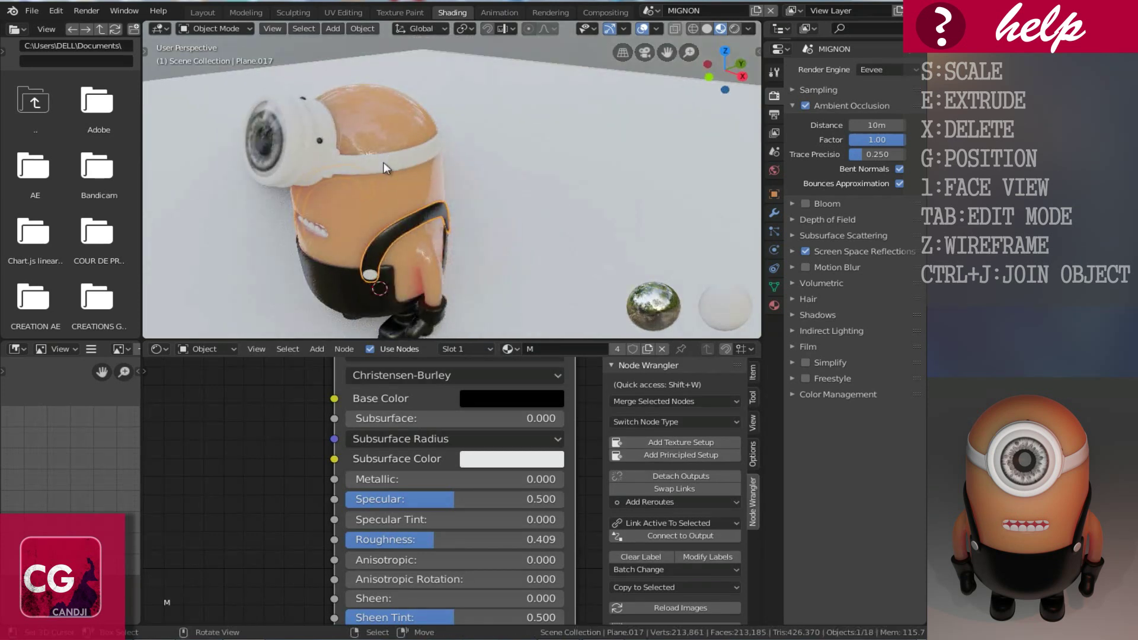
pyautogui.click(382, 164)
pyautogui.moveTo(342, 248); pyautogui.dragTo(469, 229, button='middle')
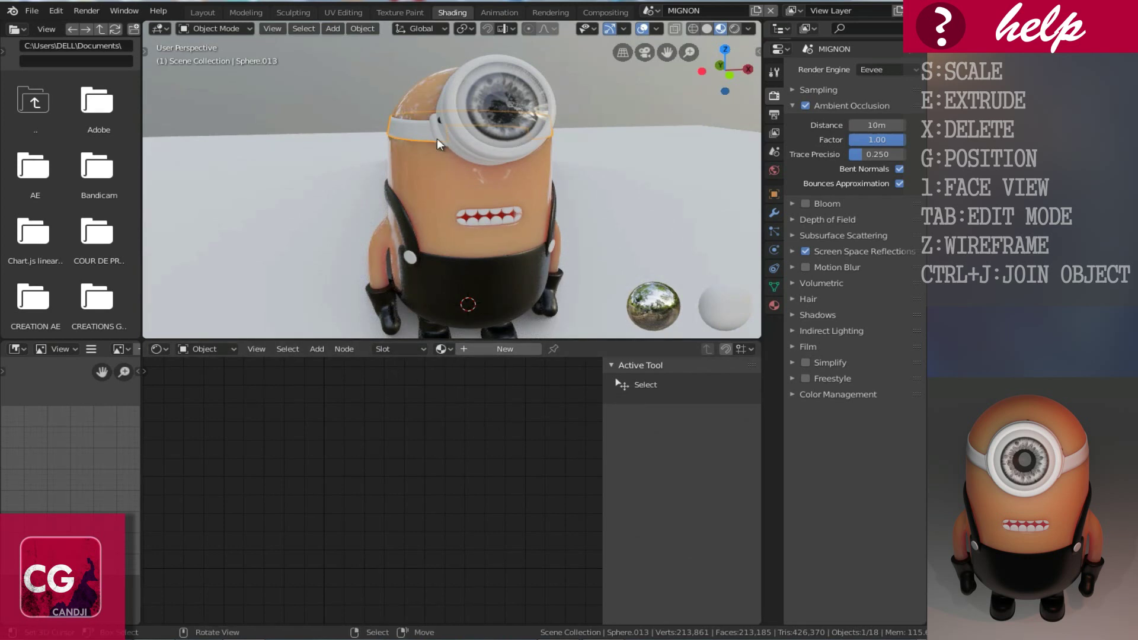
pyautogui.moveTo(561, 163); pyautogui.dragTo(519, 141, button='middle')
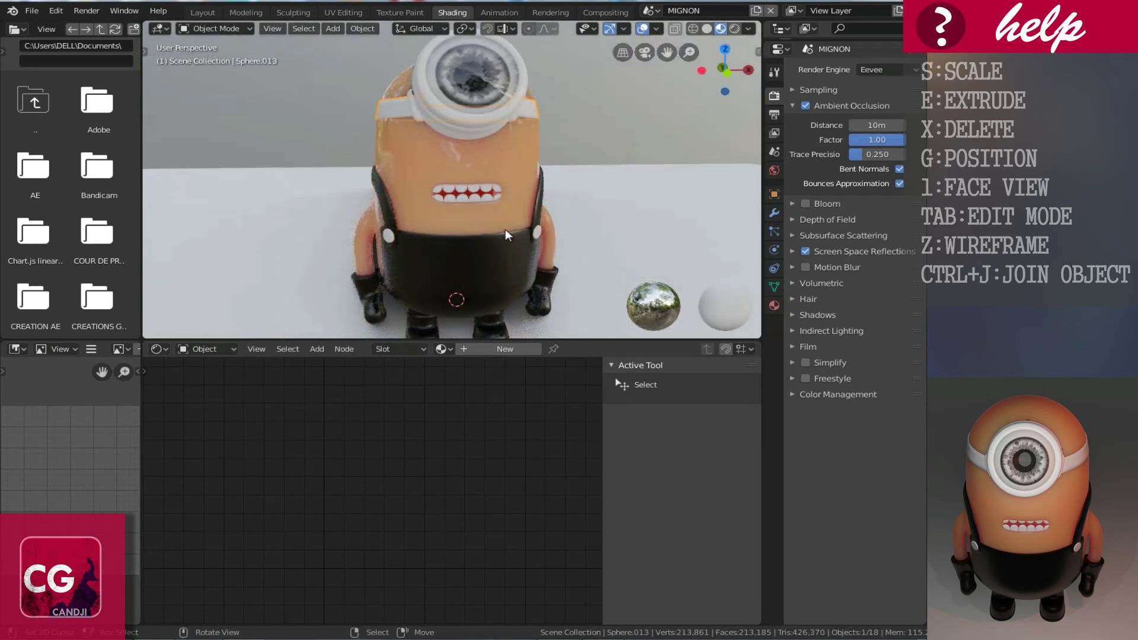
pyautogui.keyDown('shift'); pyautogui.scroll(-3, 504, 229); pyautogui.keyUp('shift')
# - Create a new material for the goggle ring around the eye and set its roughness to 0.014
pyautogui.moveTo(514, 212); pyautogui.dragTo(570, 222, button='middle')
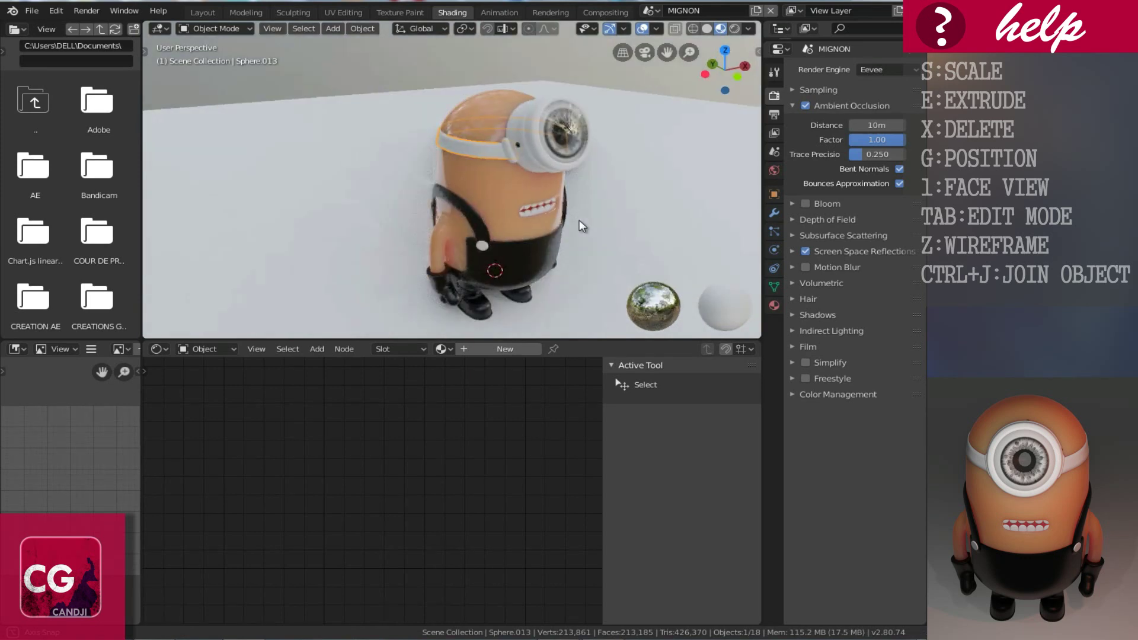
pyautogui.click(543, 155)
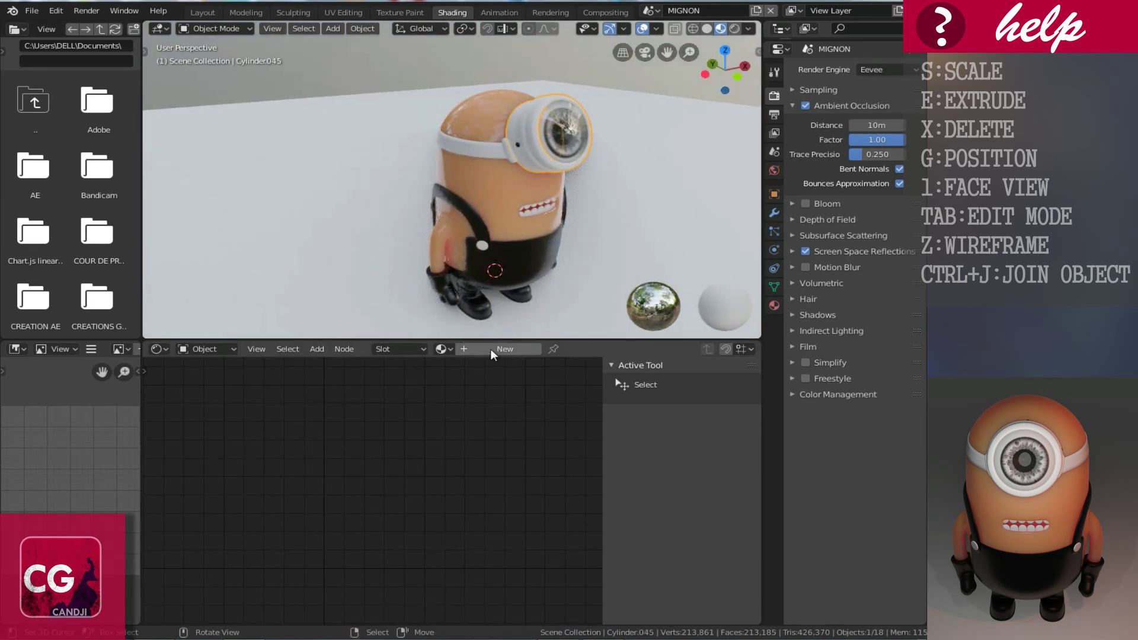
pyautogui.click(523, 348)
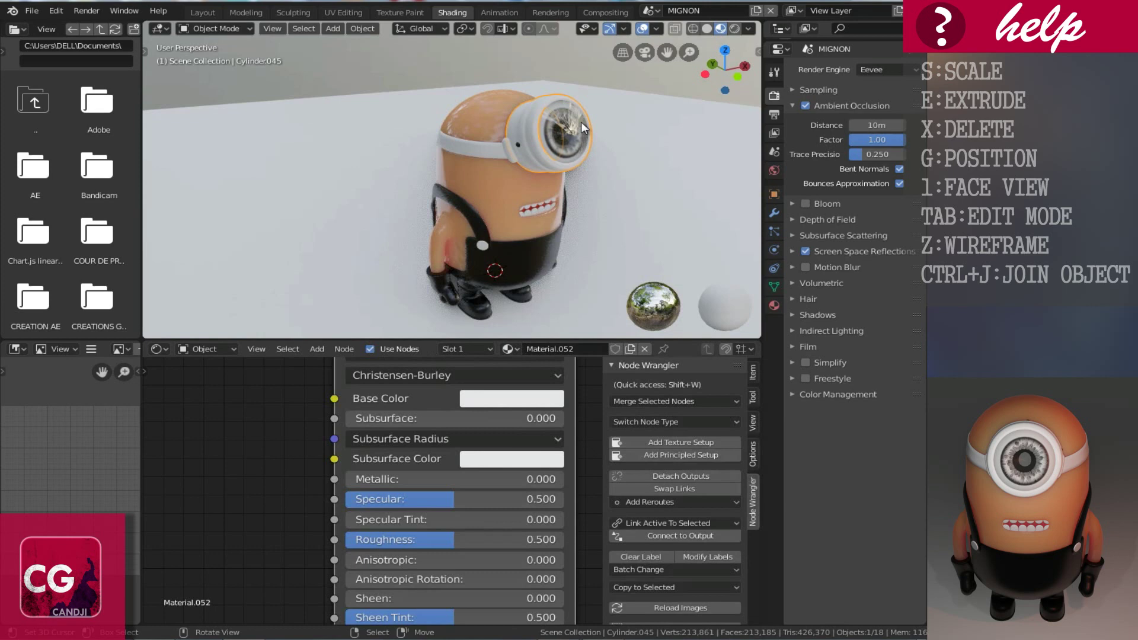
pyautogui.moveTo(421, 539); pyautogui.dragTo(196, 560)
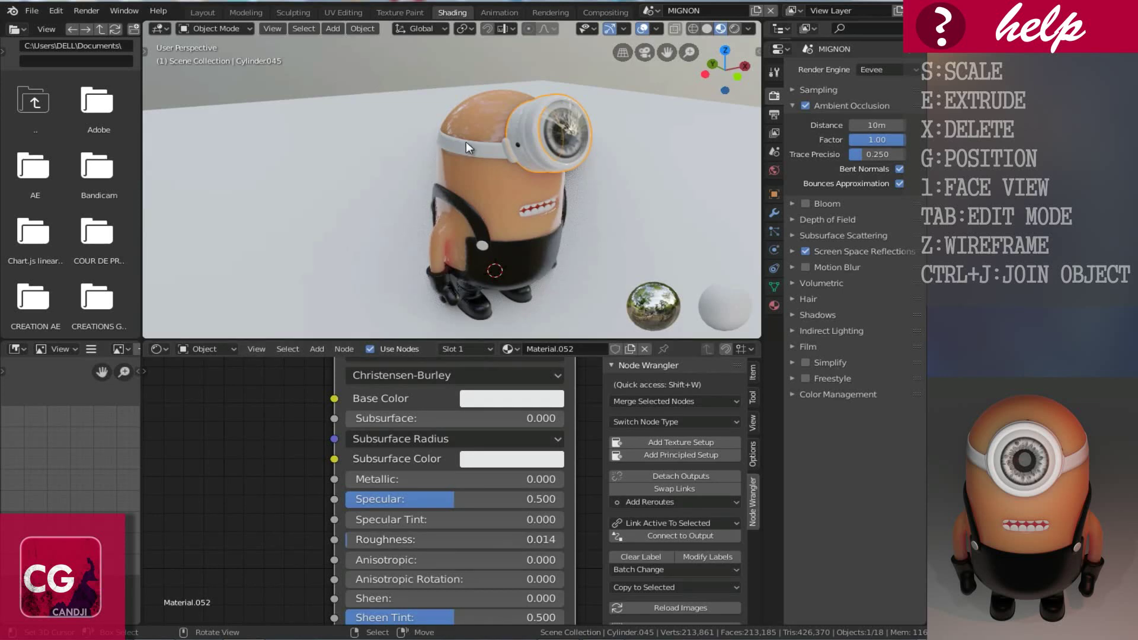
pyautogui.moveTo(585, 215); pyautogui.dragTo(336, 219, button='middle')
pyautogui.moveTo(428, 230); pyautogui.dragTo(500, 215, button='middle')
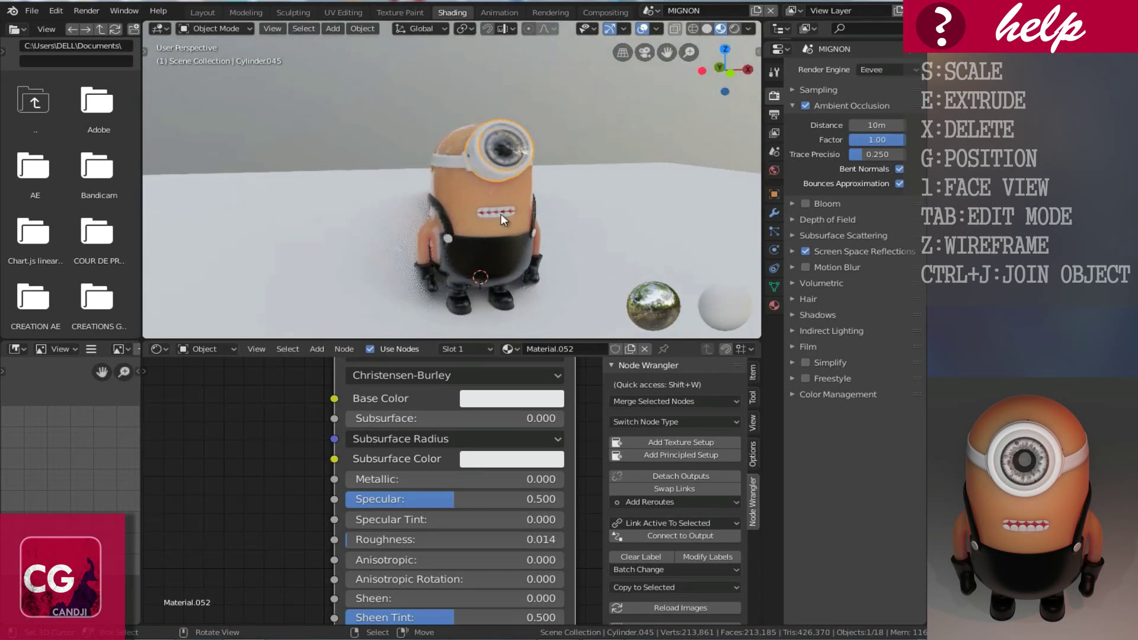
pyautogui.scroll(3, 541, 198)
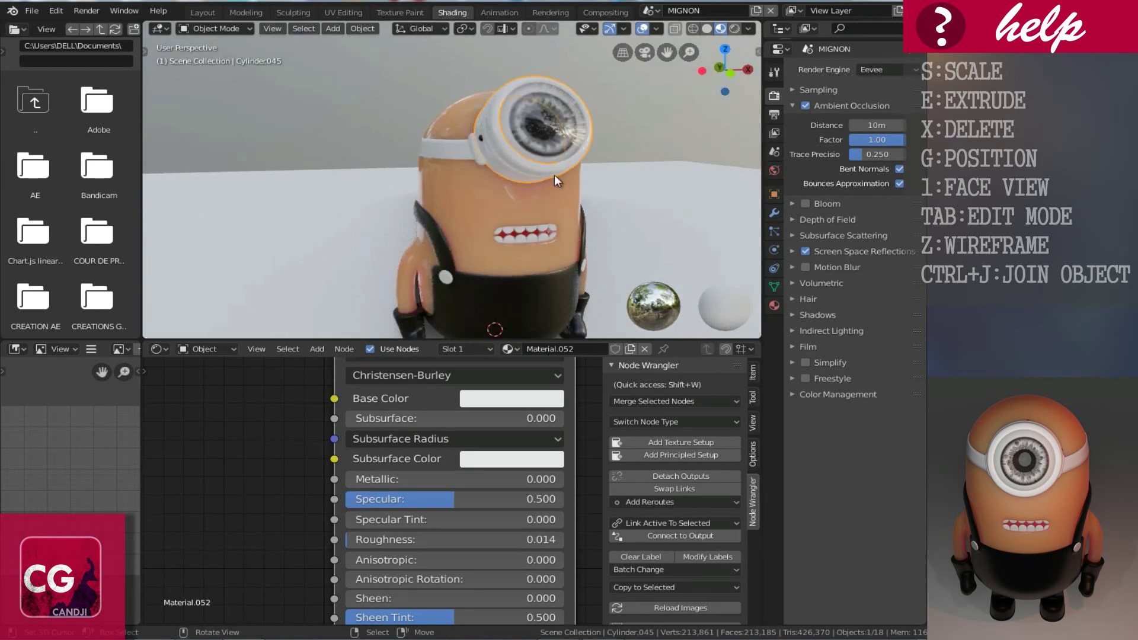